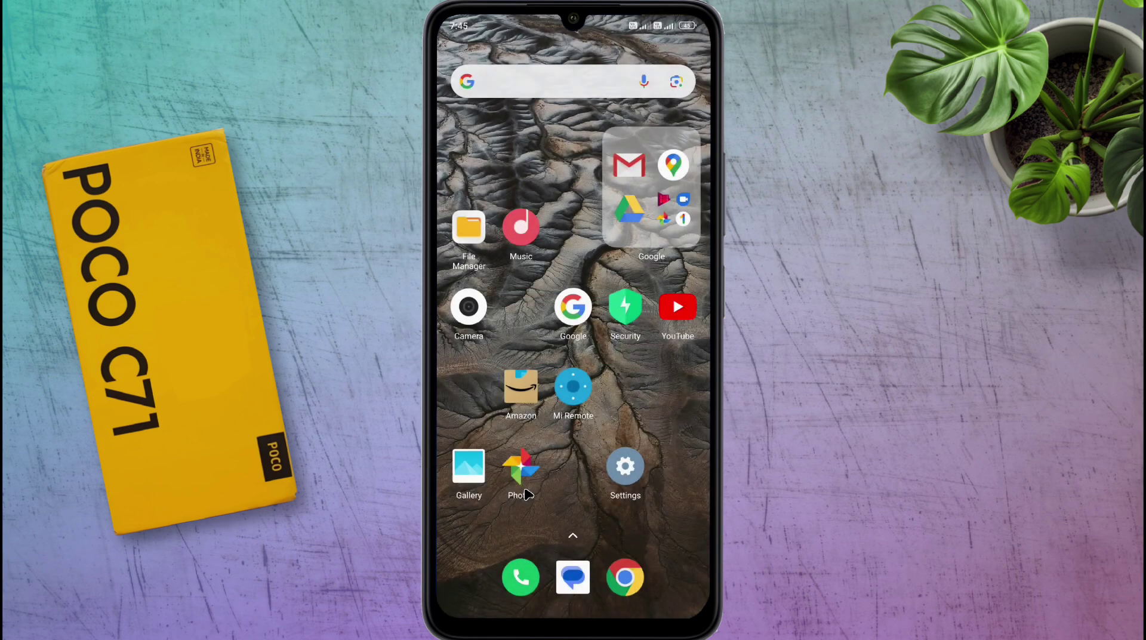
# Open the white flower photo from the phone's Gallery
pyautogui.click(471, 471)
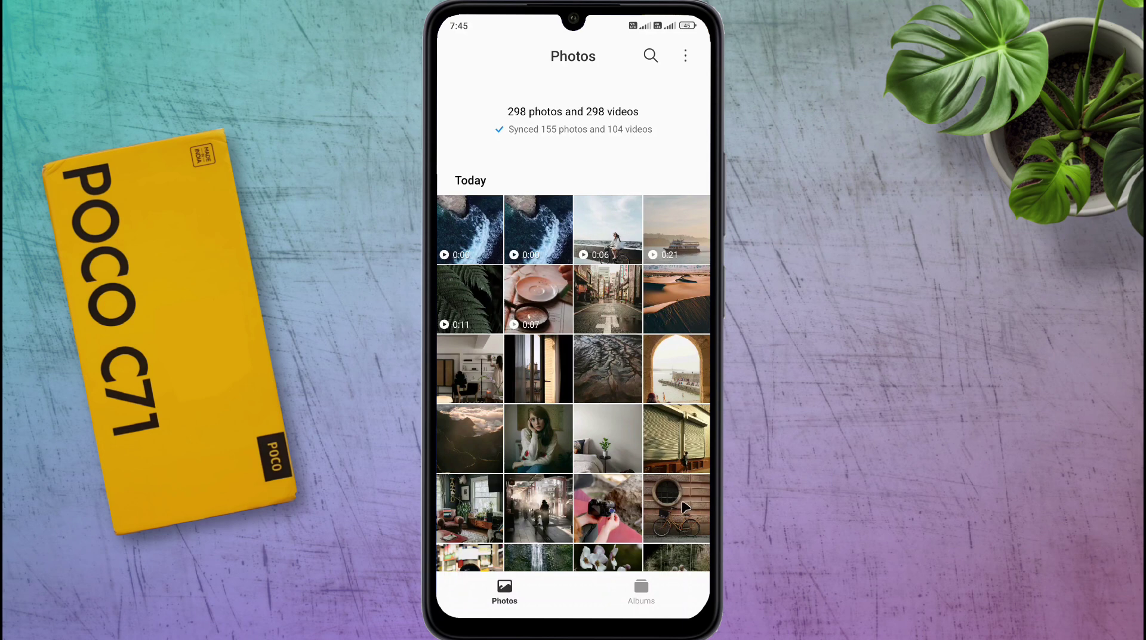
pyautogui.click(637, 589)
pyautogui.click(501, 587)
pyautogui.click(605, 562)
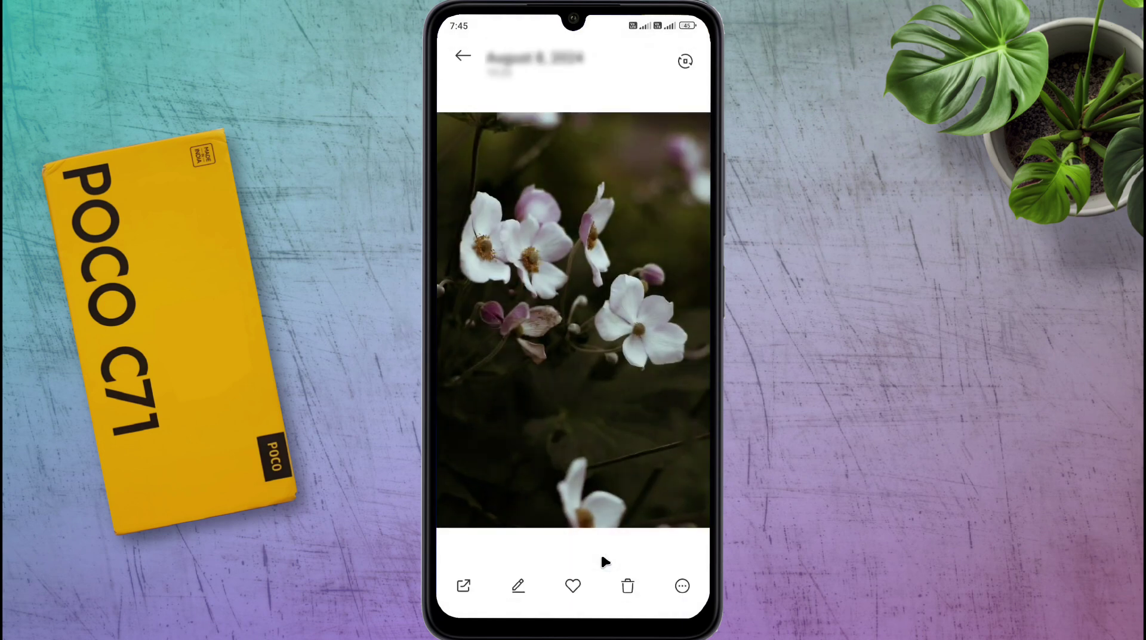
# Set the open flower photo as wallpaper, applying it to the Home screen
pyautogui.click(682, 586)
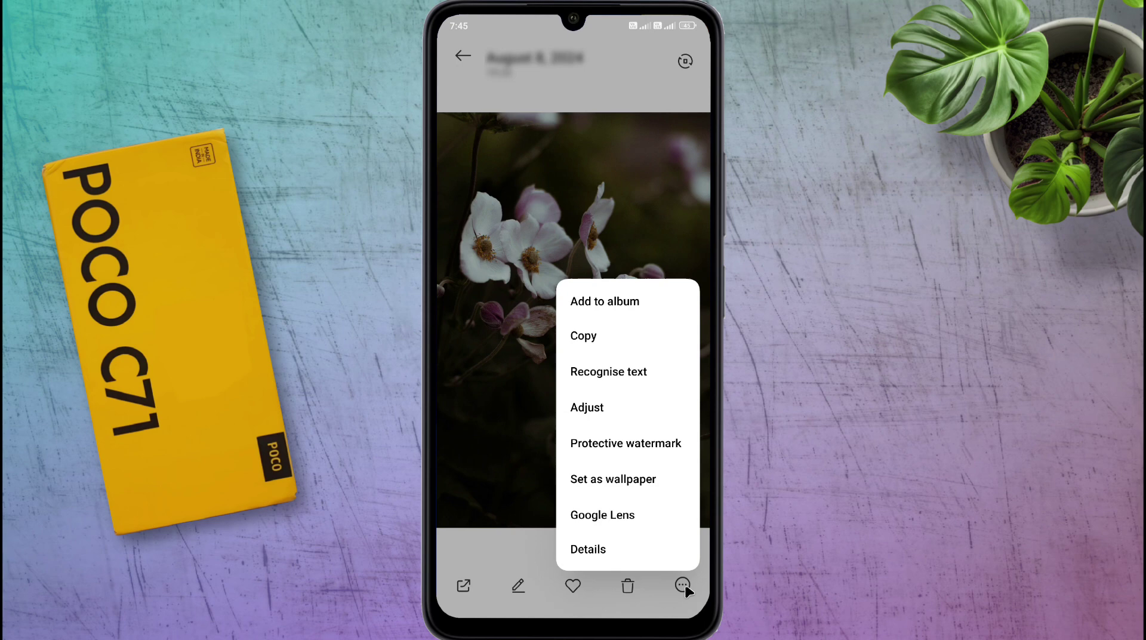
pyautogui.click(609, 480)
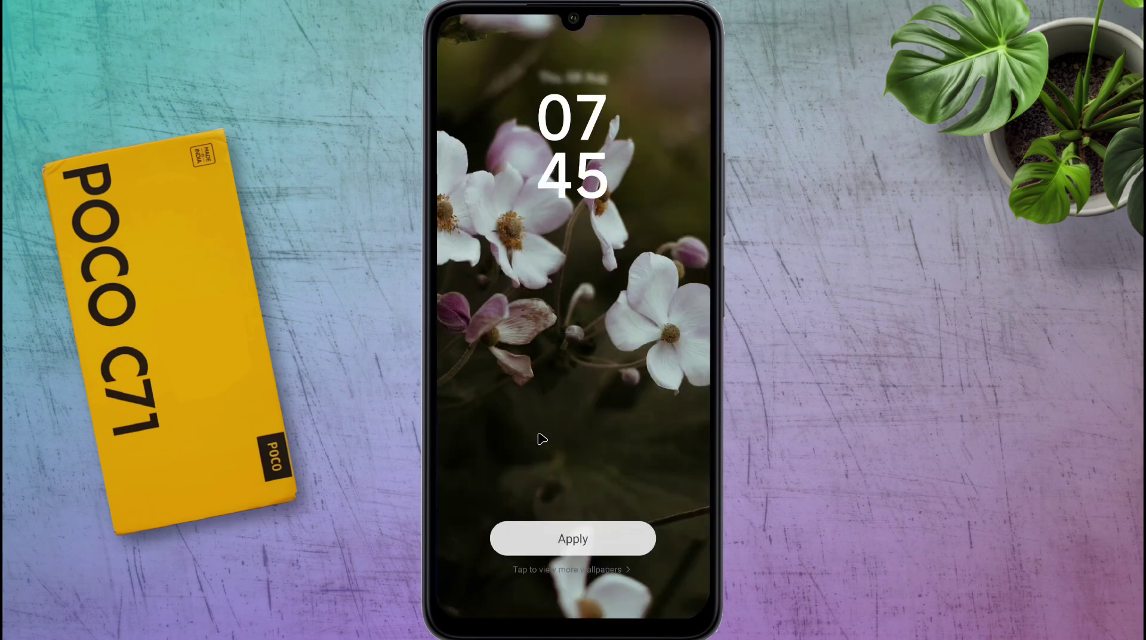
pyautogui.click(543, 440)
pyautogui.click(543, 440)
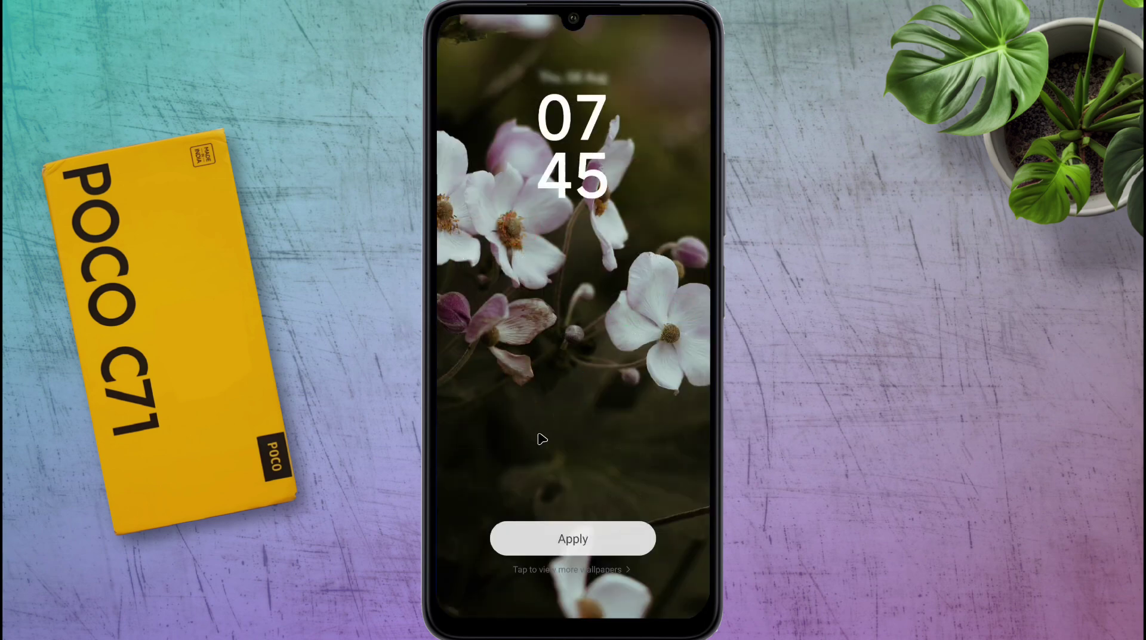
pyautogui.click(542, 440)
pyautogui.click(542, 440)
pyautogui.click(553, 540)
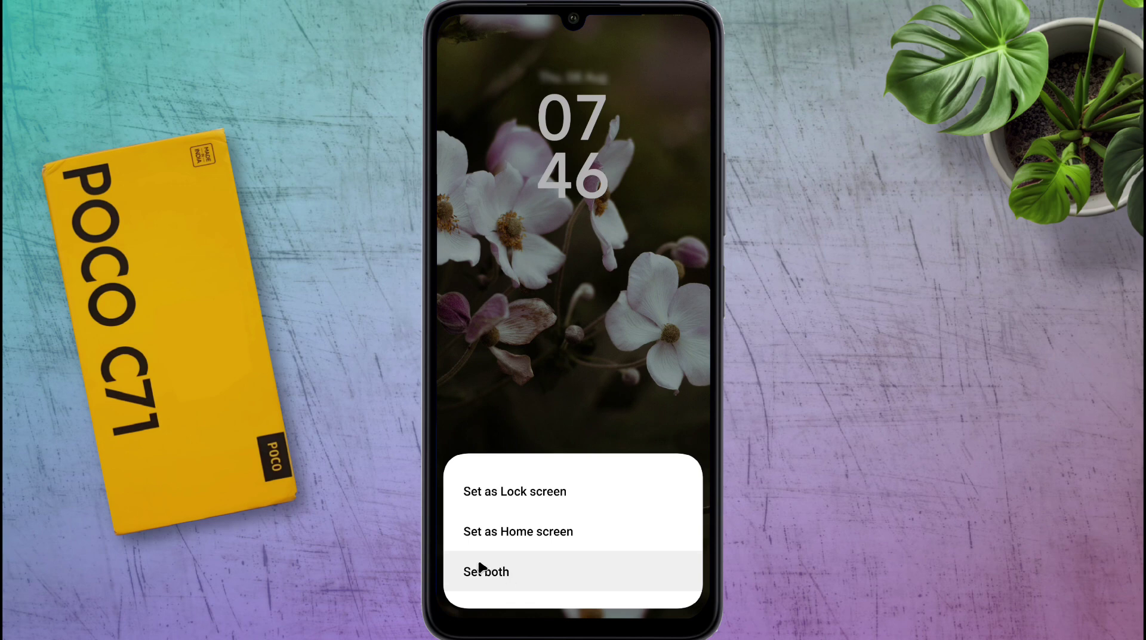
pyautogui.click(580, 532)
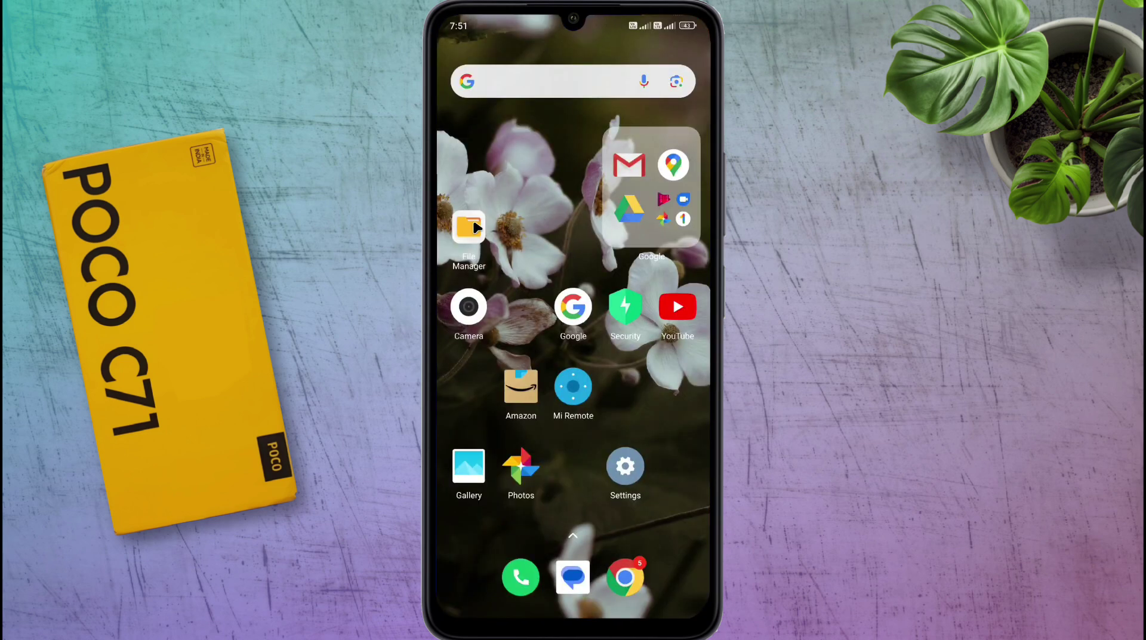
# Set today's ocean waves video from File Manager as the Lock screen wallpaper
pyautogui.click(469, 227)
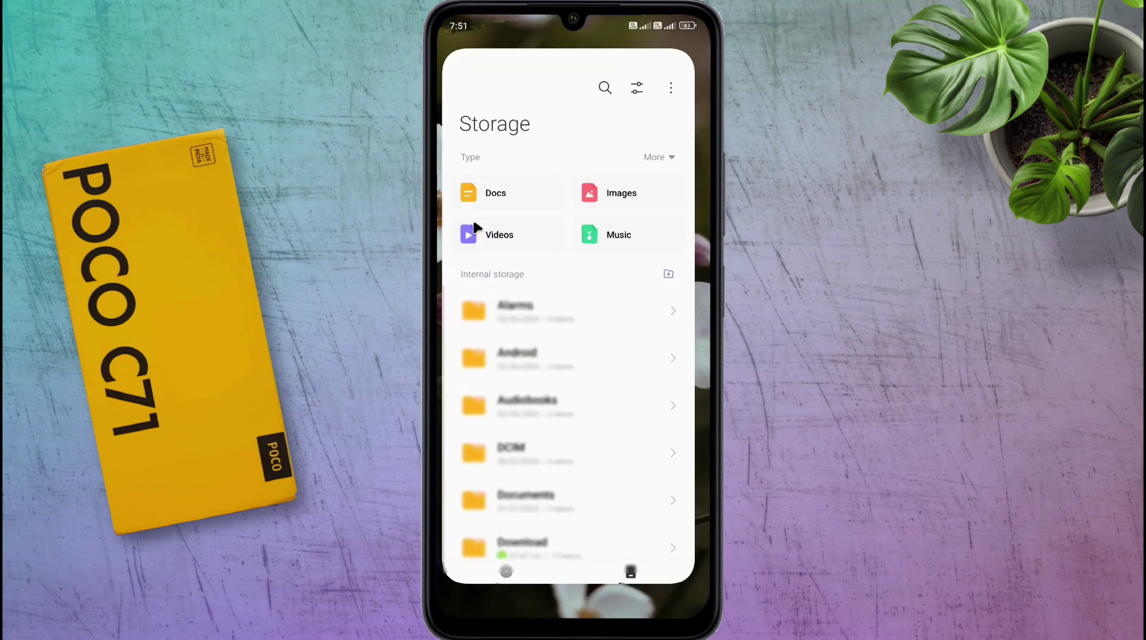
pyautogui.click(517, 222)
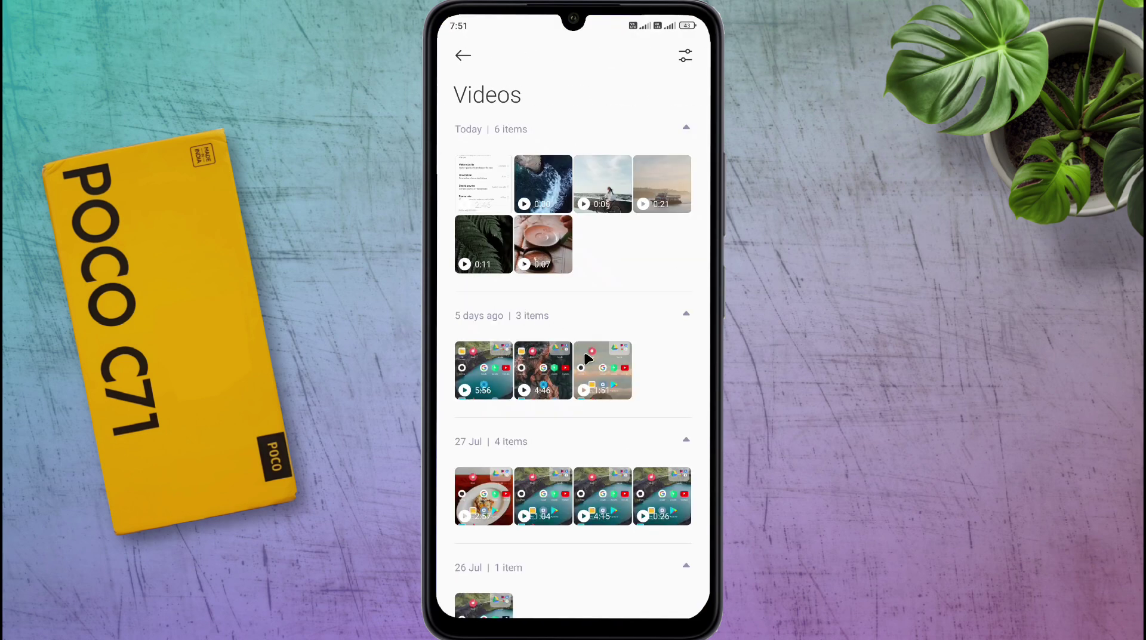
pyautogui.click(548, 189)
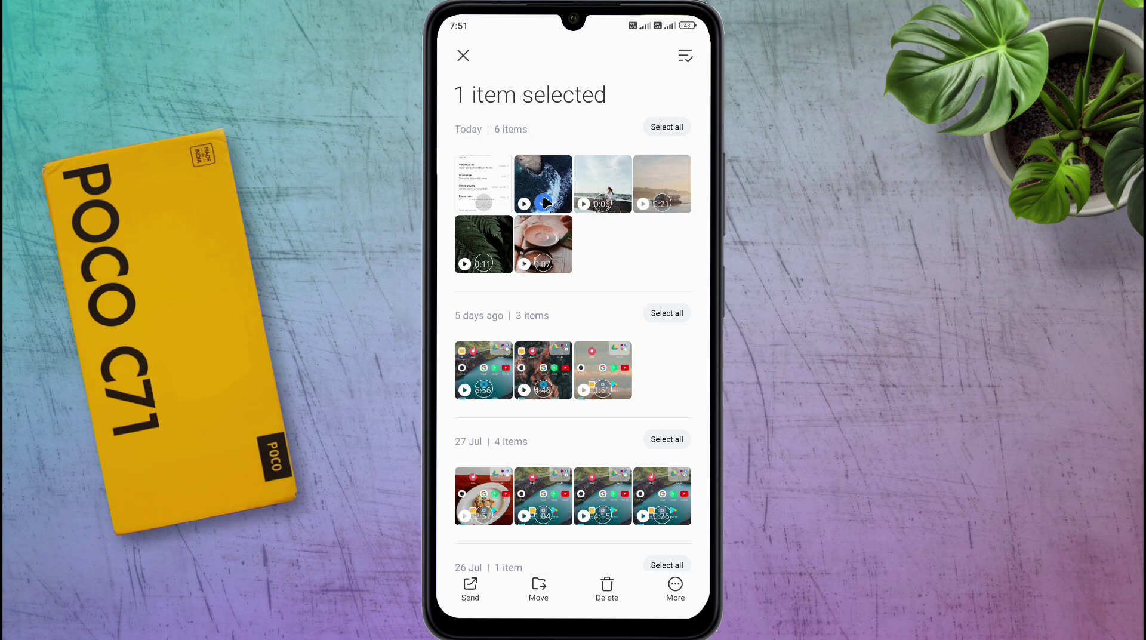
pyautogui.click(673, 585)
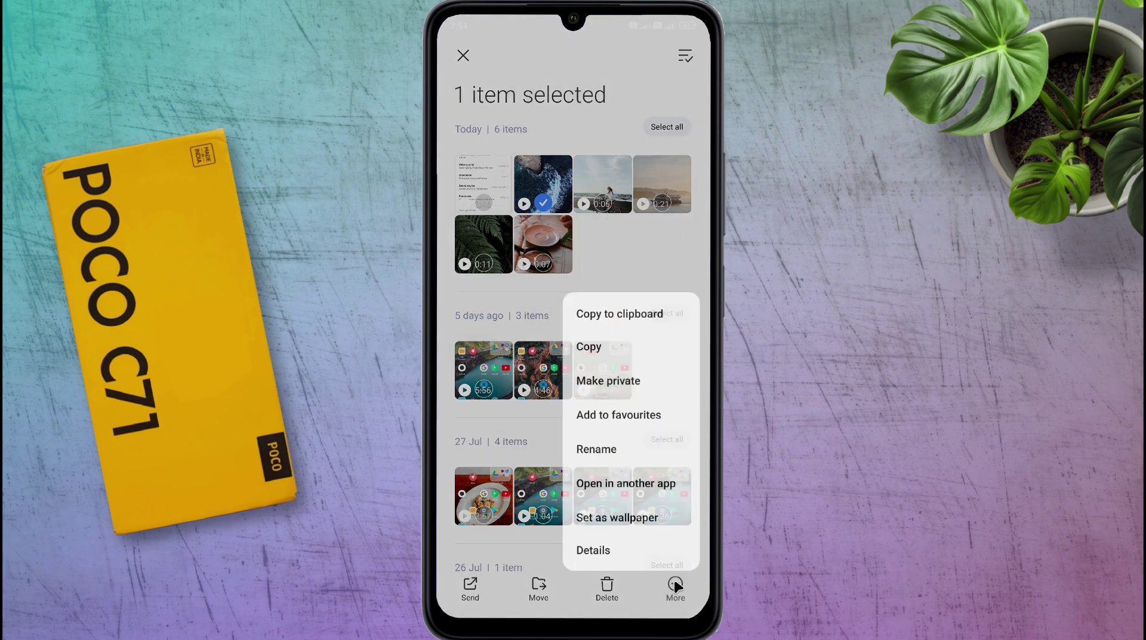
pyautogui.click(644, 516)
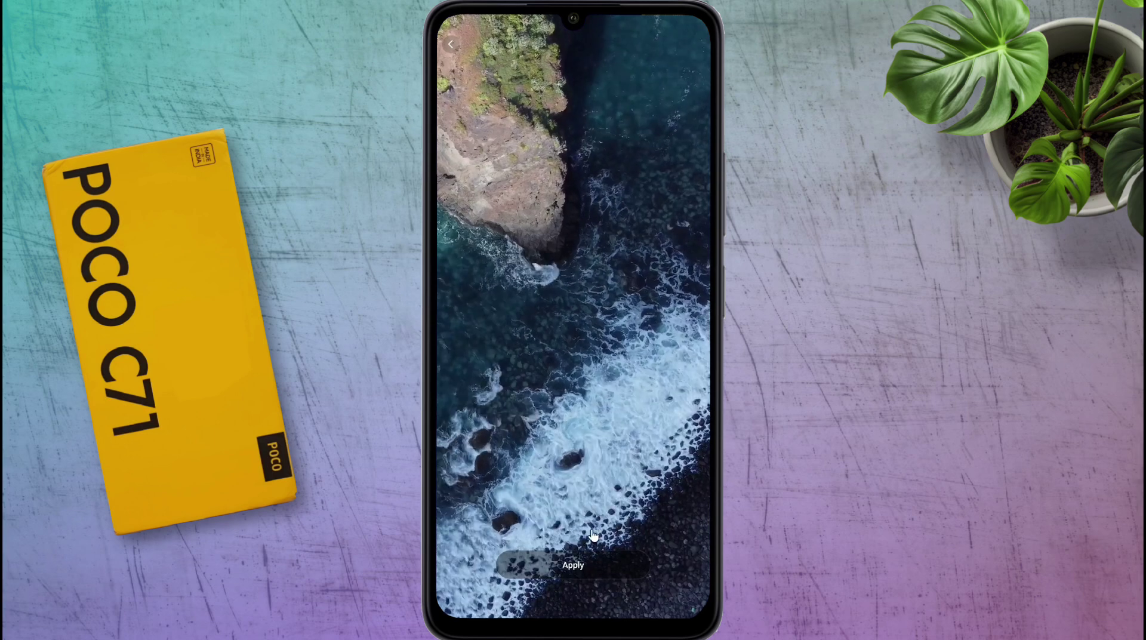
pyautogui.click(582, 564)
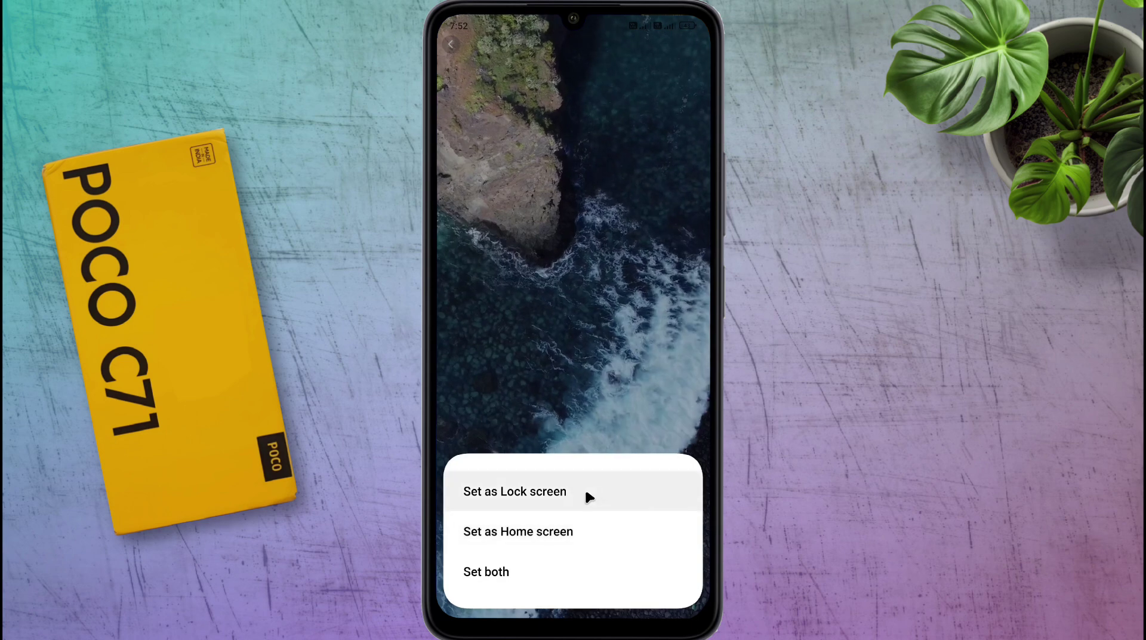
pyautogui.click(582, 493)
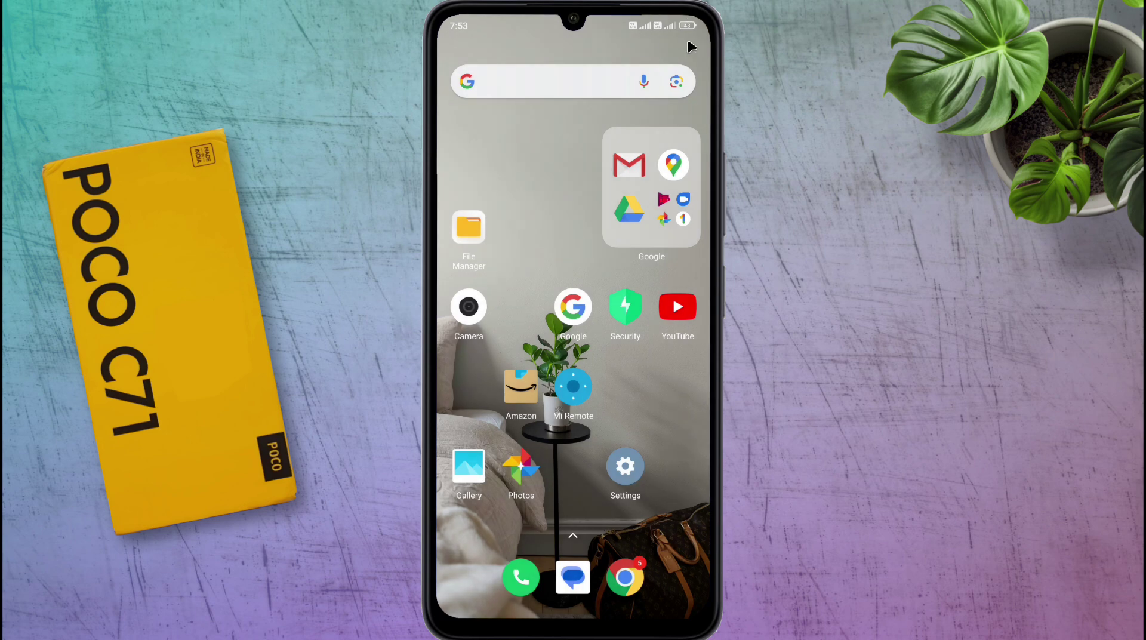
# Turn on Wi-Fi from the control centre and return to the home screen
pyautogui.moveTo(690, 46); pyautogui.dragTo(686, 120)
pyautogui.click(530, 130)
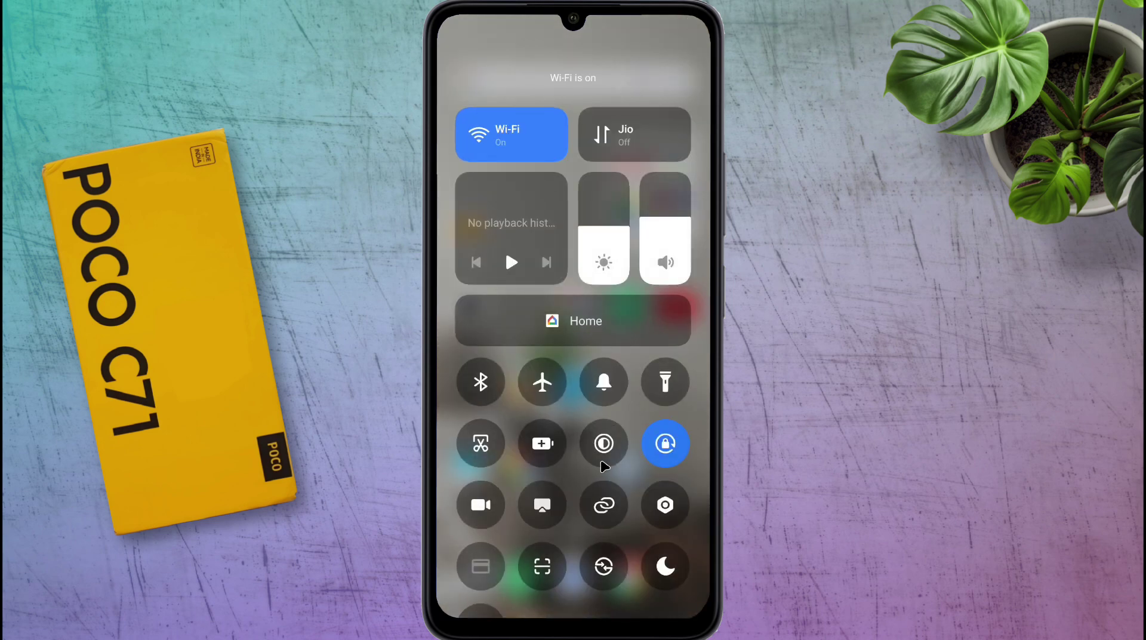
pyautogui.moveTo(630, 494); pyautogui.dragTo(630, 422)
pyautogui.moveTo(631, 535); pyautogui.dragTo(612, 380)
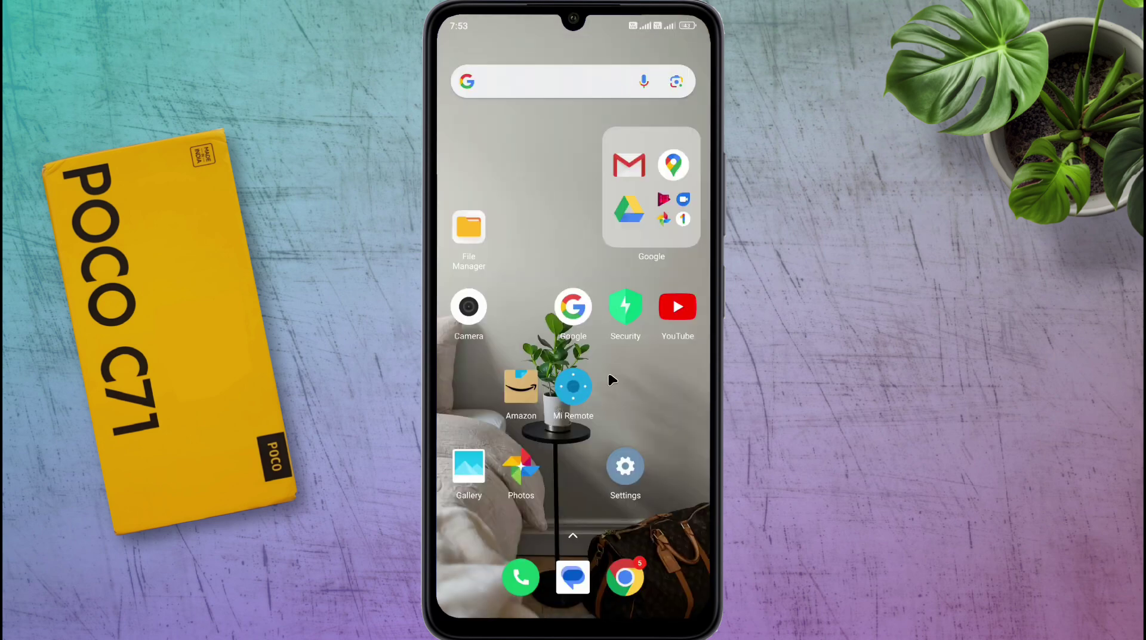
# Open Glance for Mi in the phone's Lock screen settings and agree to the Wallpaper Carousel terms
pyautogui.click(625, 469)
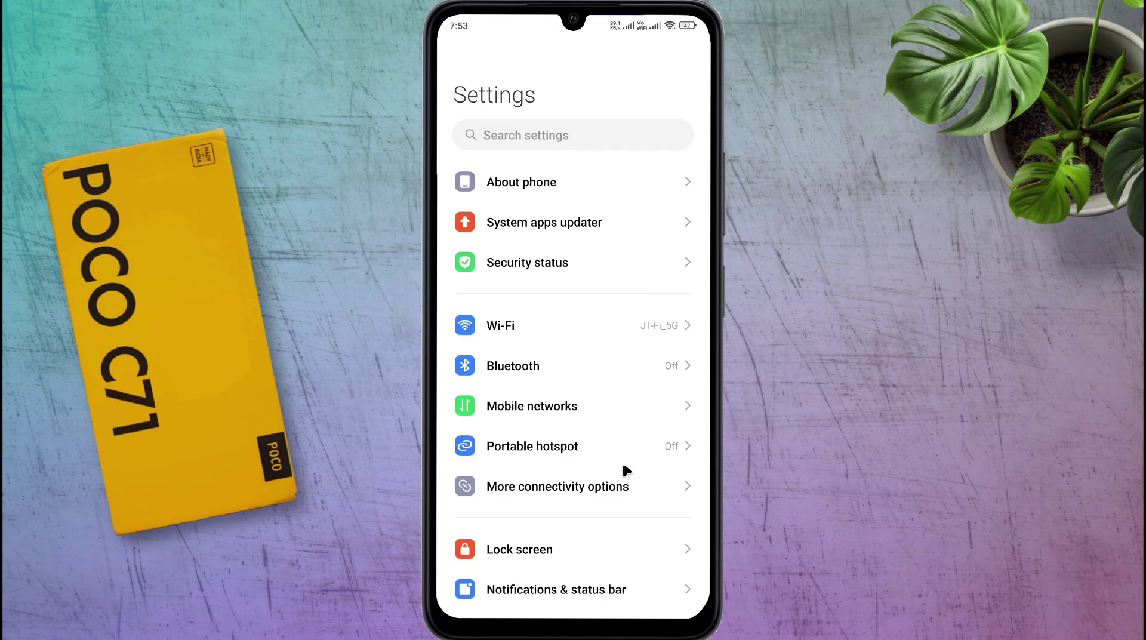
pyautogui.moveTo(650, 405); pyautogui.dragTo(621, 184)
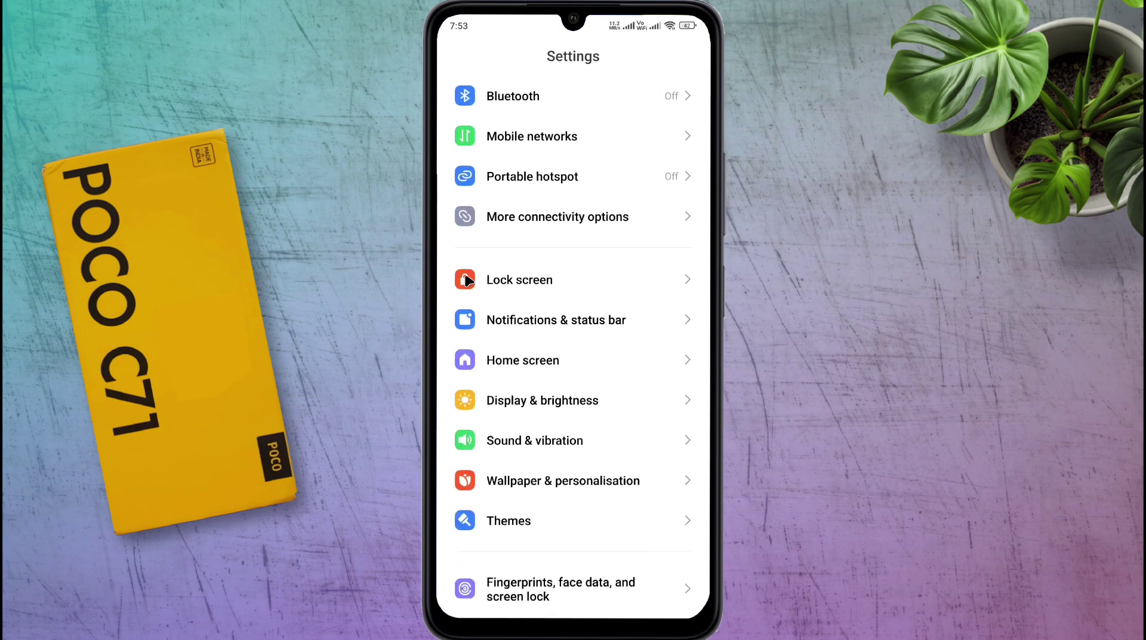
pyautogui.click(535, 281)
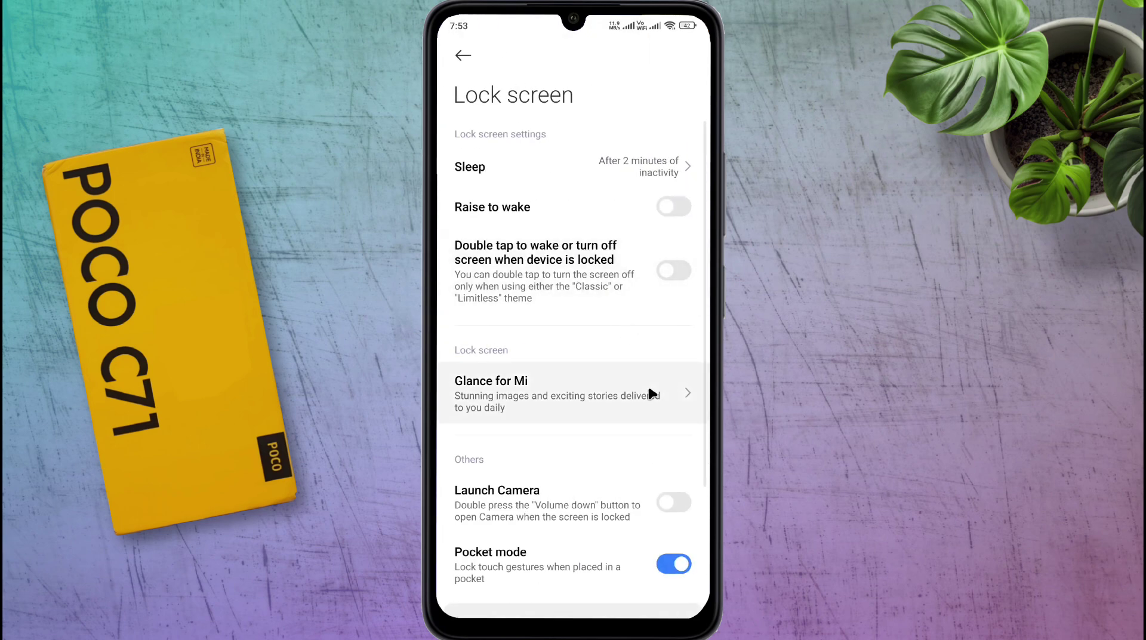
pyautogui.click(556, 401)
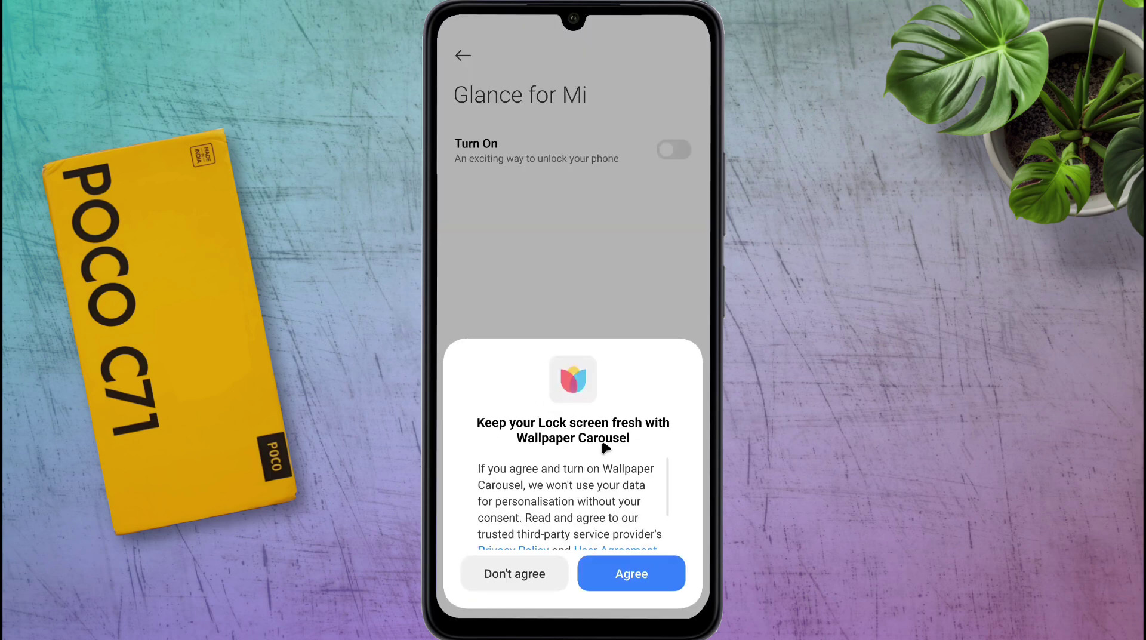
pyautogui.click(634, 575)
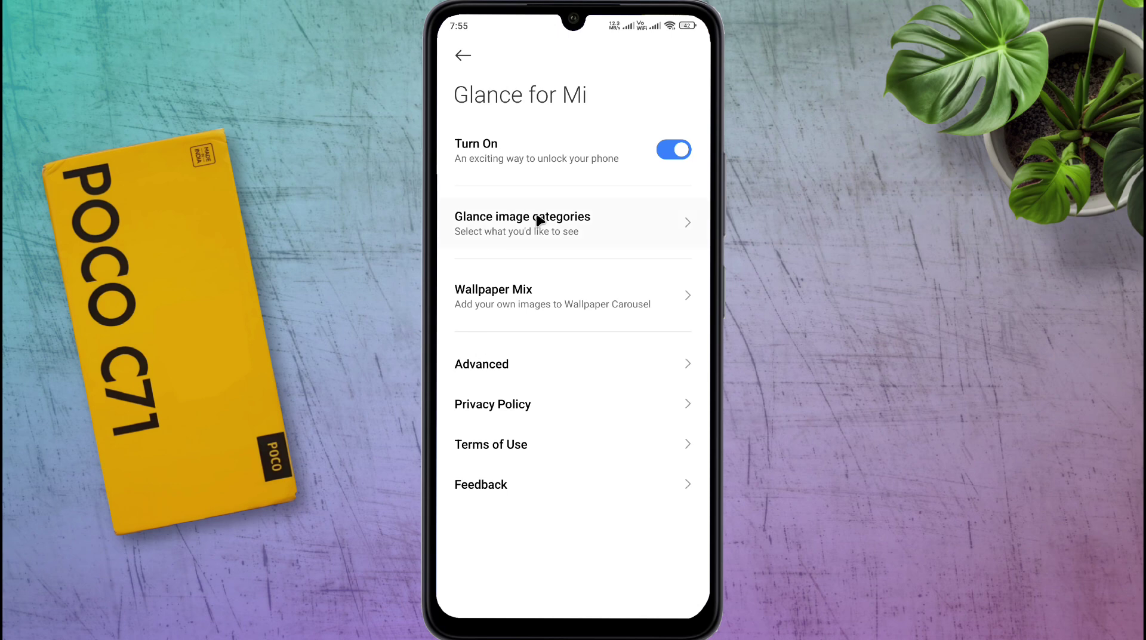
# Look through the Glance image categories and their Following status
pyautogui.click(560, 229)
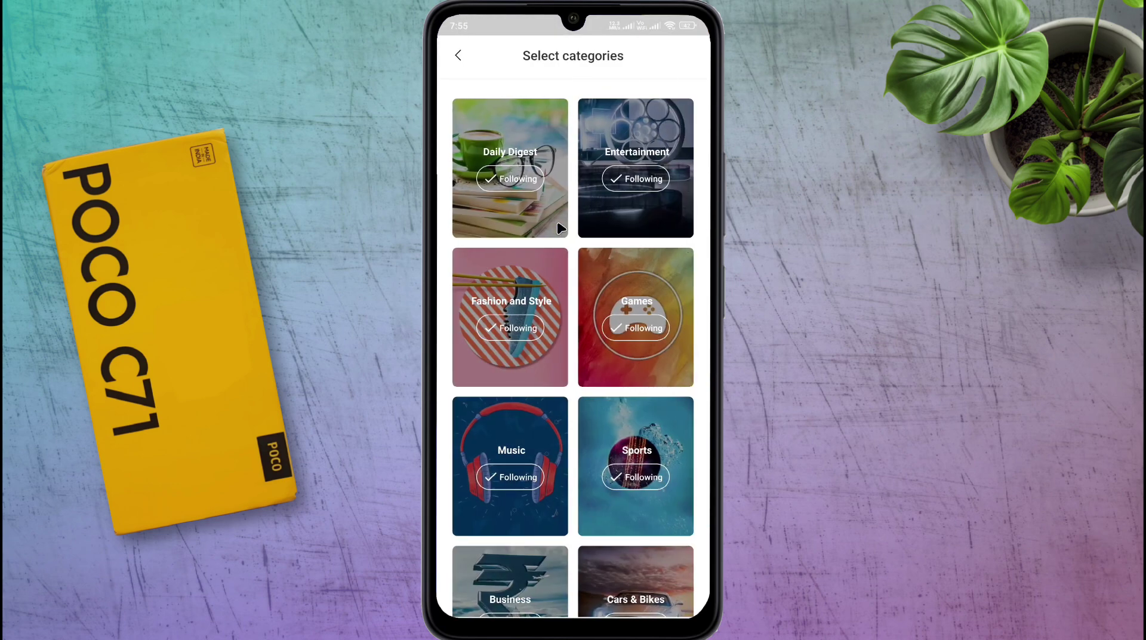
pyautogui.moveTo(505, 522); pyautogui.dragTo(486, 359)
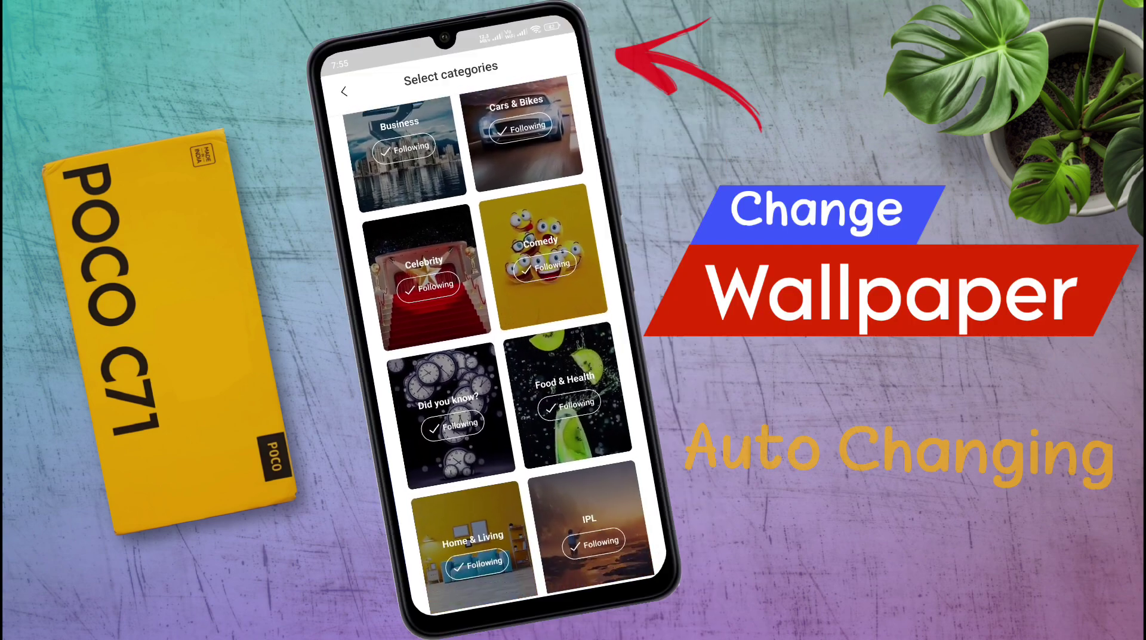
pyautogui.scroll(-5, 505, 491)
pyautogui.scroll(8, 496, 323)
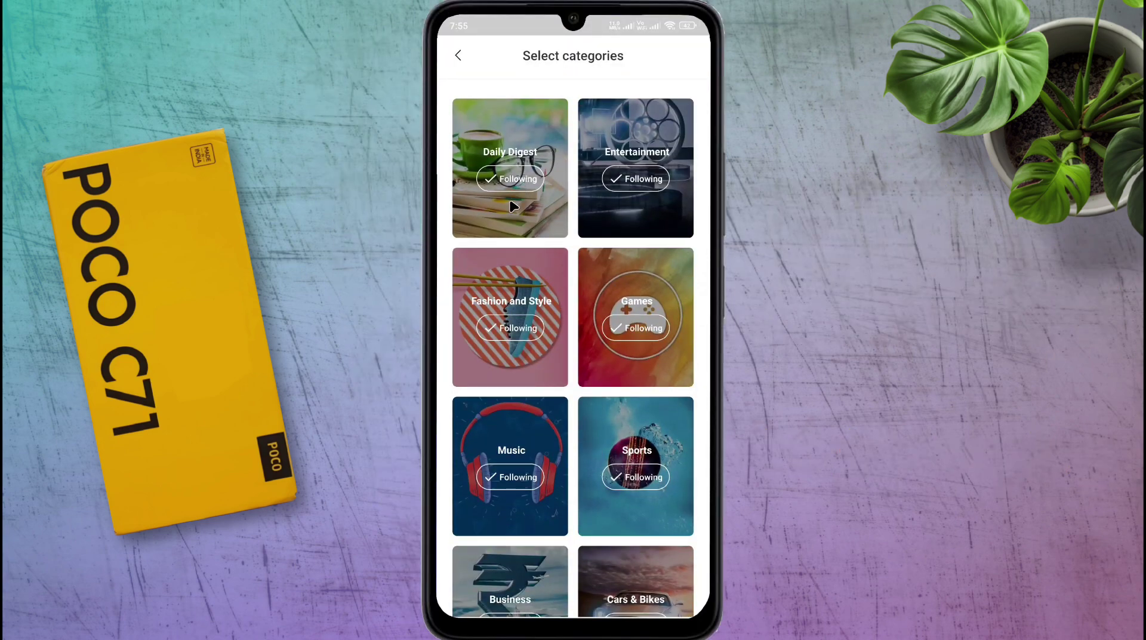
pyautogui.click(644, 481)
pyautogui.scroll(-5, 501, 490)
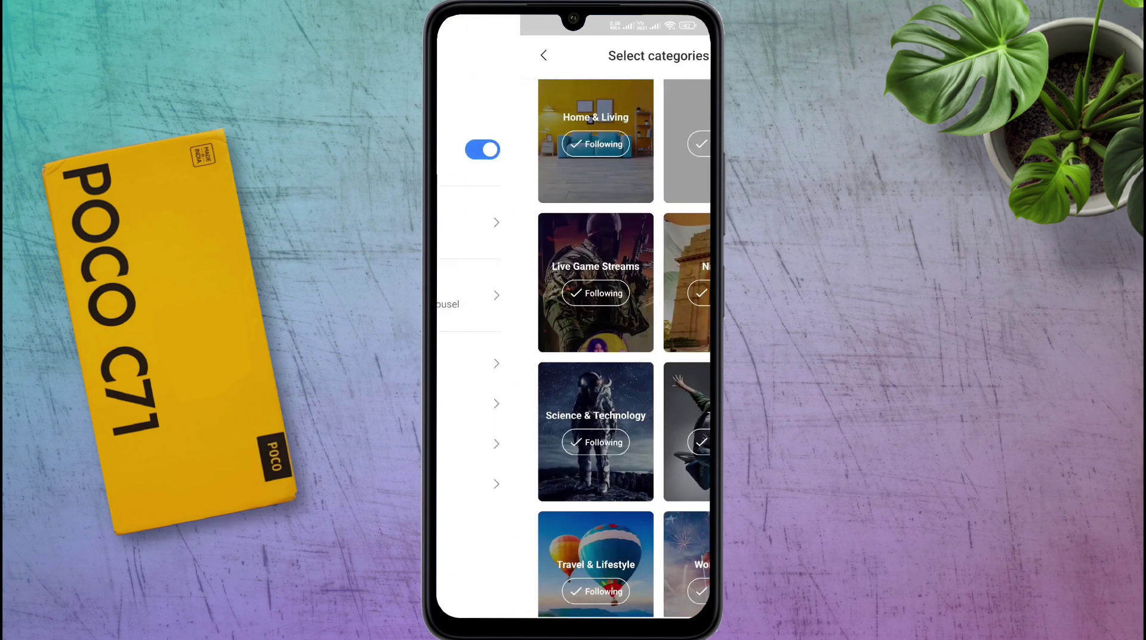
# Add five gallery photos, including the waterfall and elderly couple, to Wallpaper Mix and set the image frequency to Every 2nd image
pyautogui.click(522, 305)
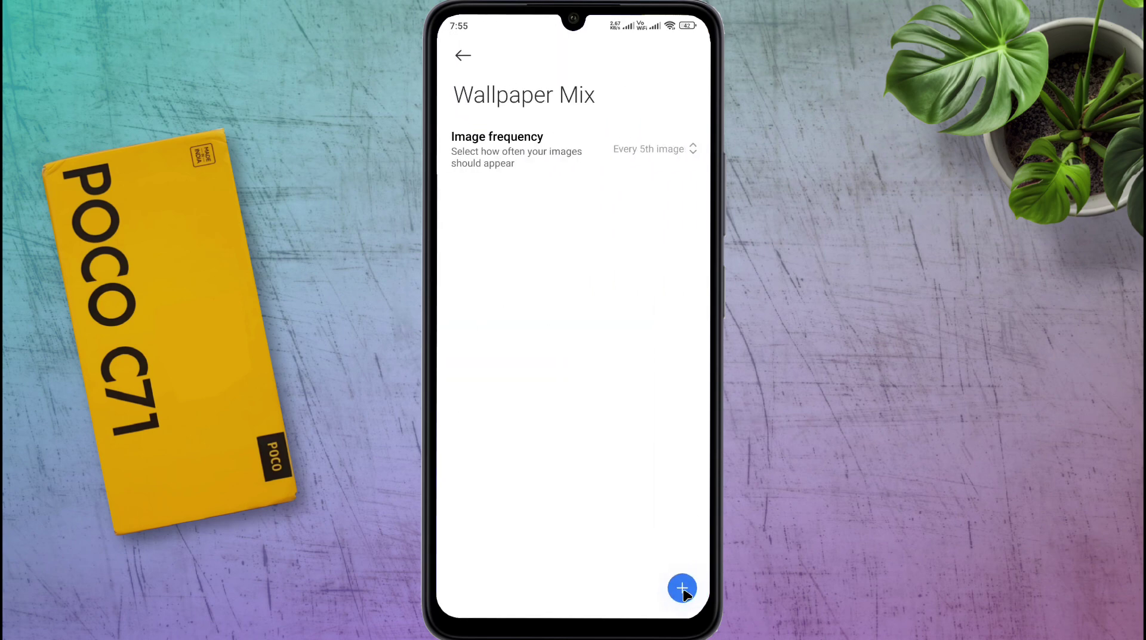
pyautogui.click(683, 588)
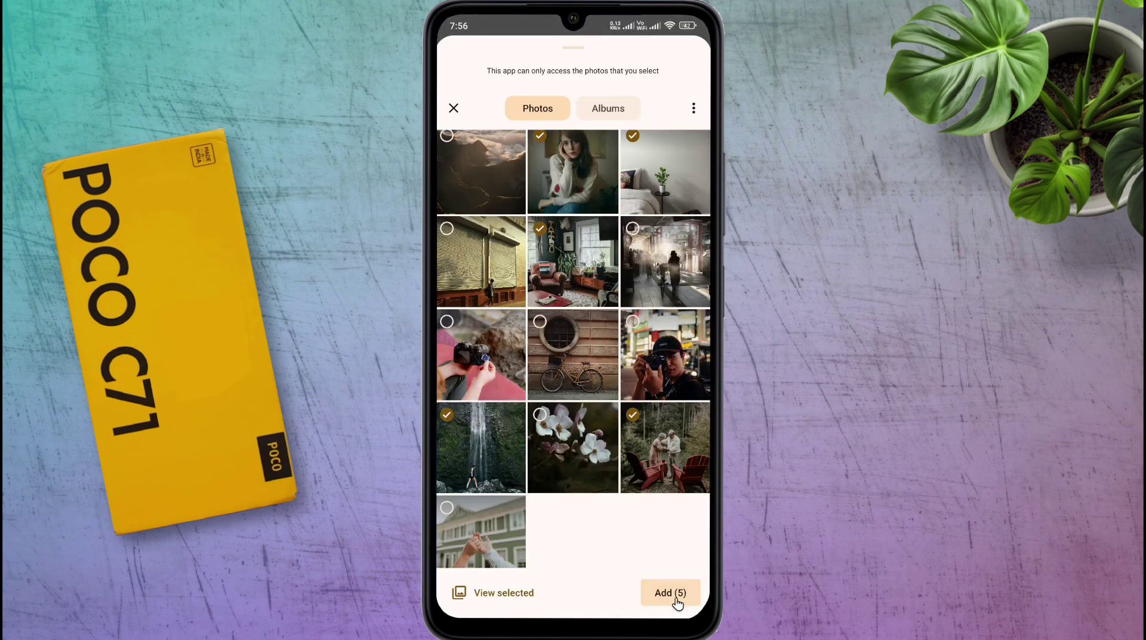
pyautogui.click(669, 593)
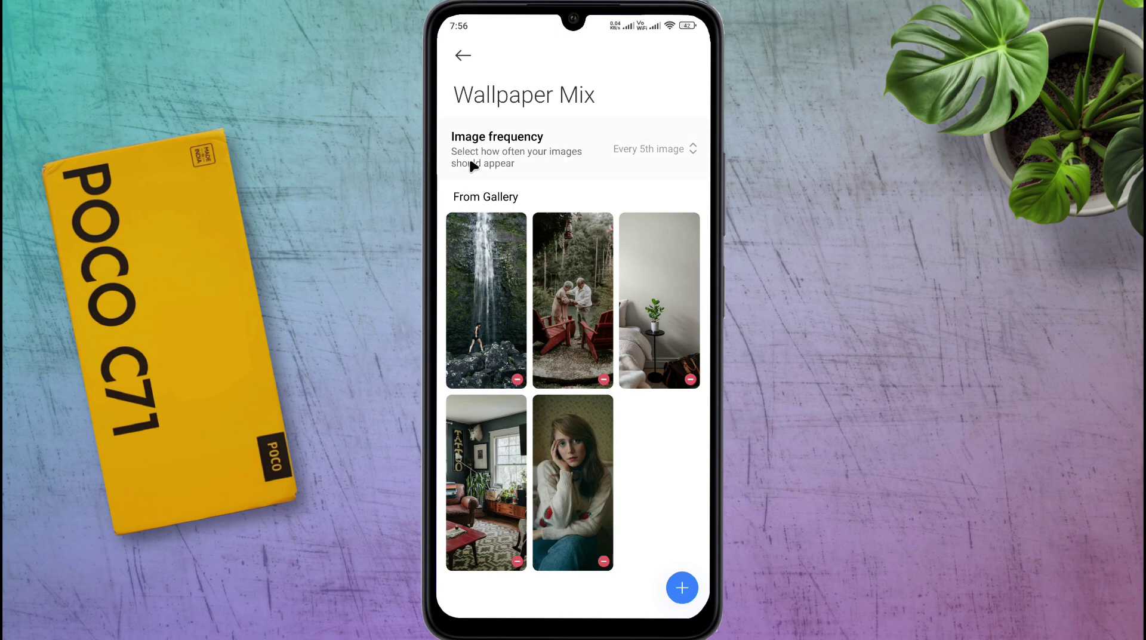
pyautogui.click(569, 158)
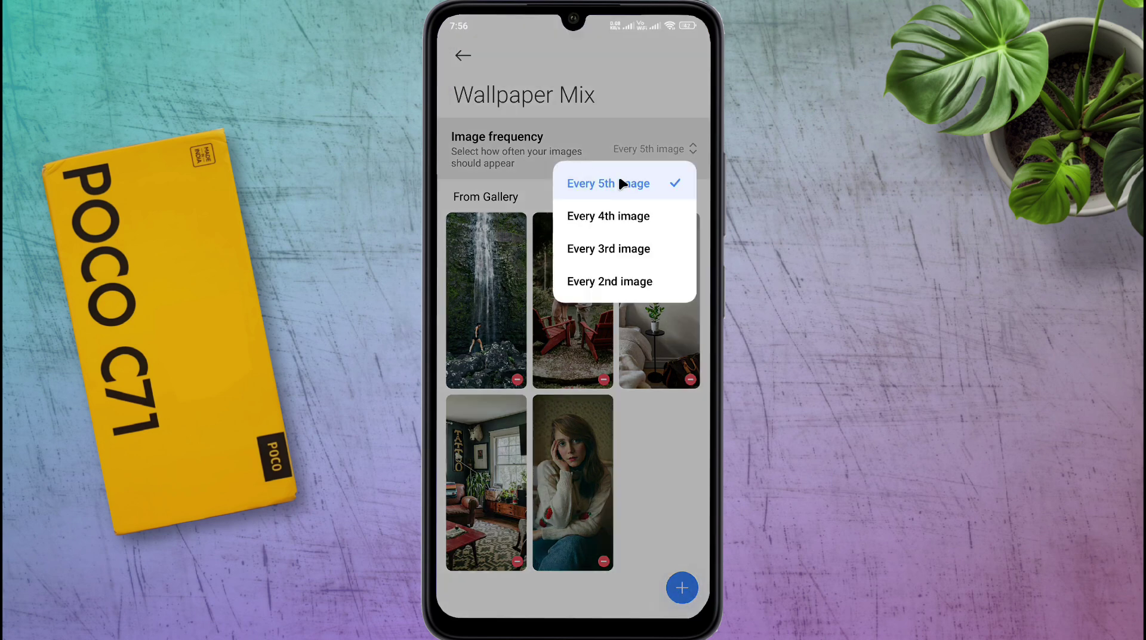
pyautogui.click(601, 282)
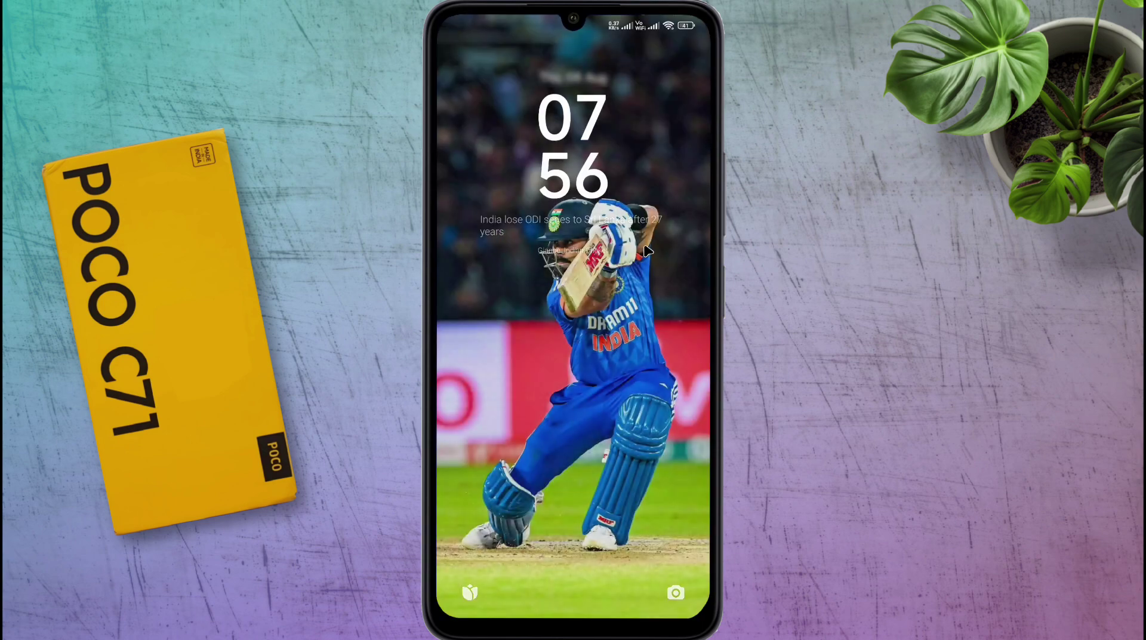
# Lock and wake the phone repeatedly to check how the lock screen wallpaper changes
pyautogui.hotkey('ctrl', 'p')
pyautogui.hotkey('ctrl', 'p')
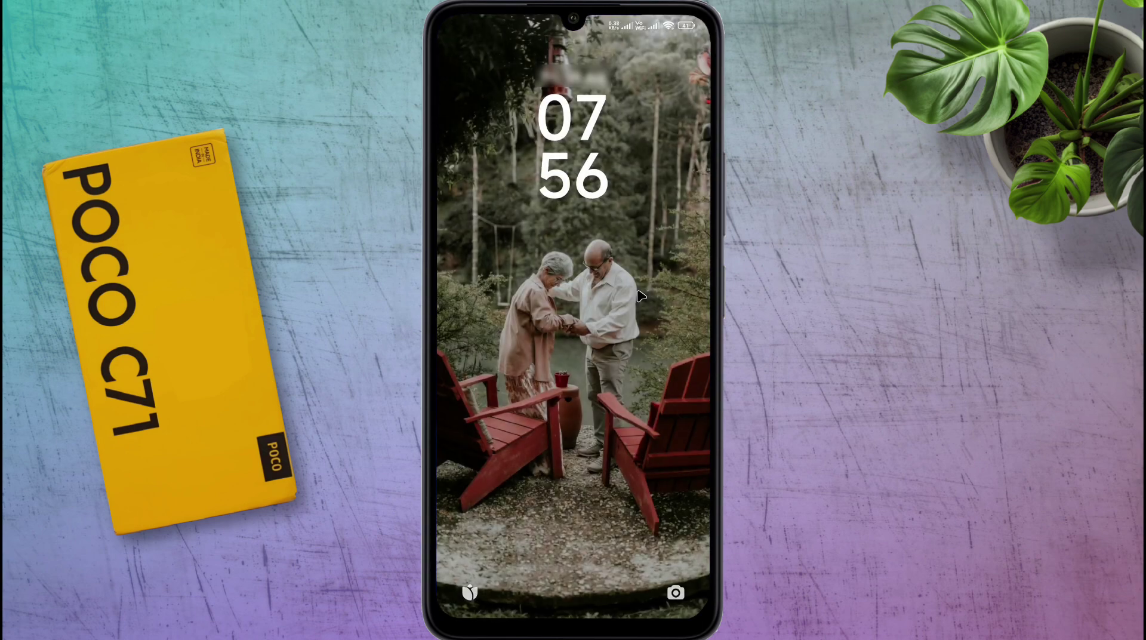
pyautogui.hotkey('alt', 'p')
pyautogui.hotkey('alt', 'p')
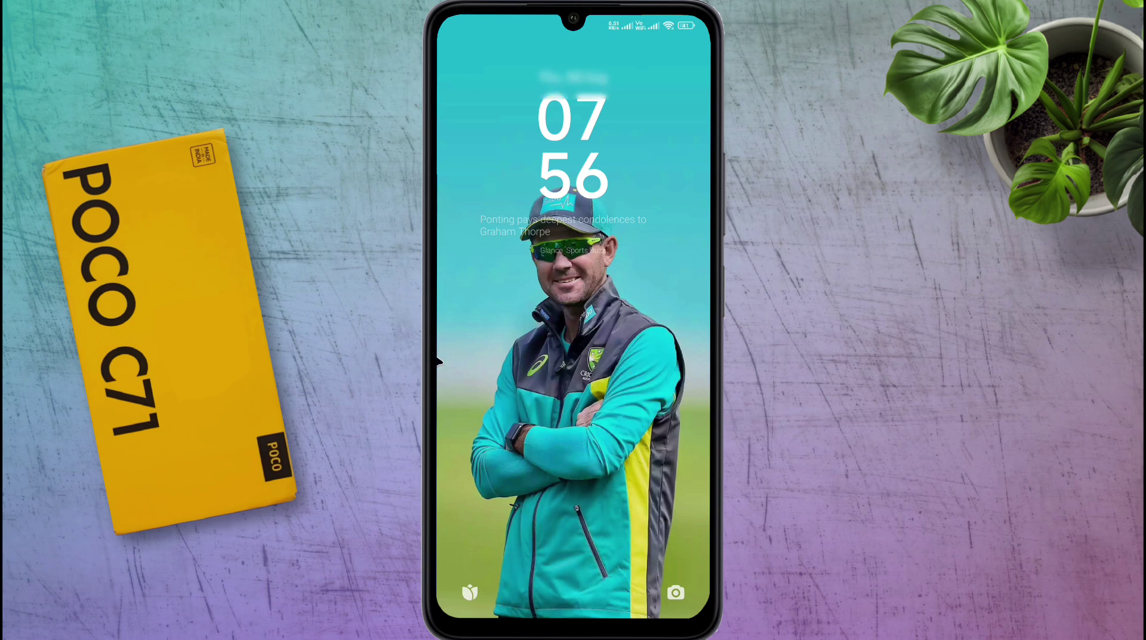
# Open the Glance feed from the lock screen and browse its Videos and Games sections
pyautogui.moveTo(453, 367); pyautogui.dragTo(559, 370)
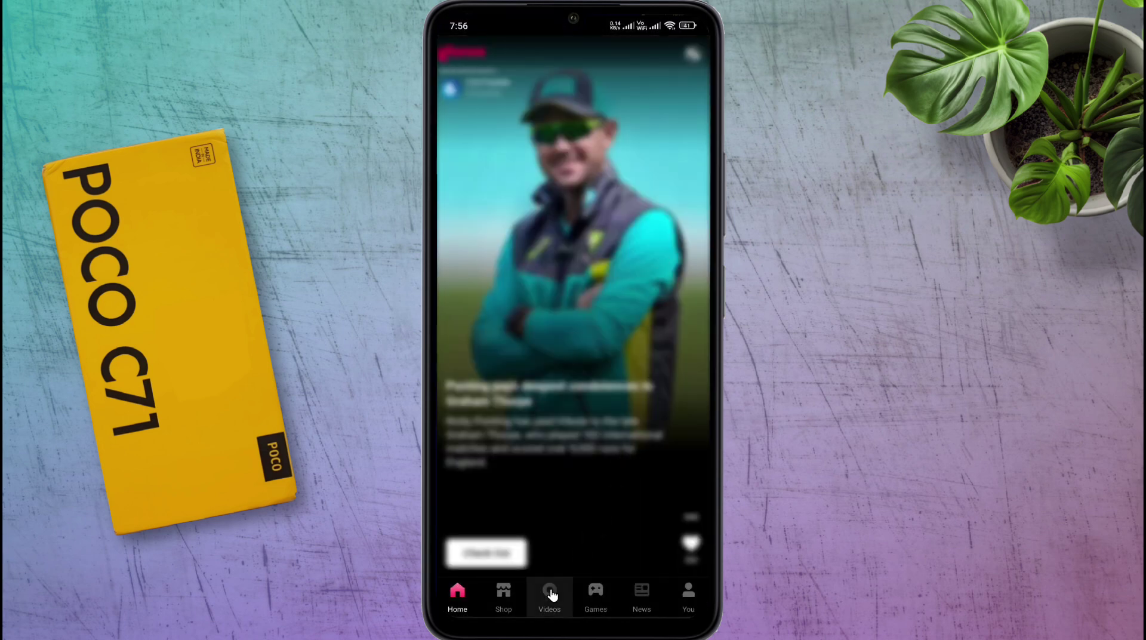
pyautogui.click(550, 594)
pyautogui.scroll(-5, 671, 264)
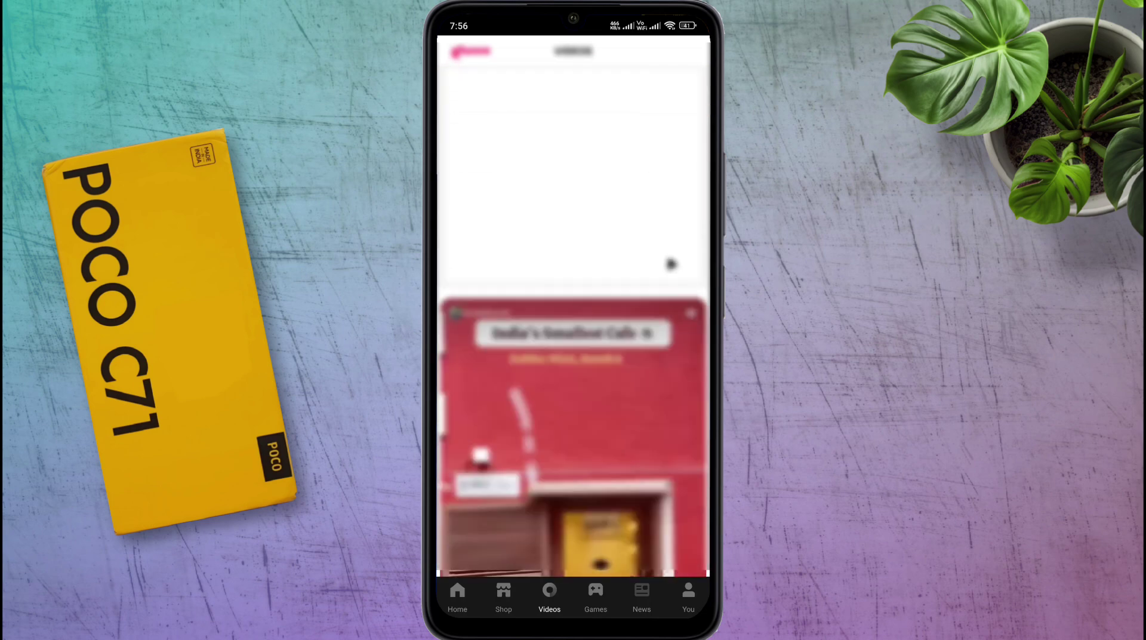
pyautogui.scroll(-3, 671, 263)
pyautogui.click(596, 594)
pyautogui.scroll(-5, 506, 383)
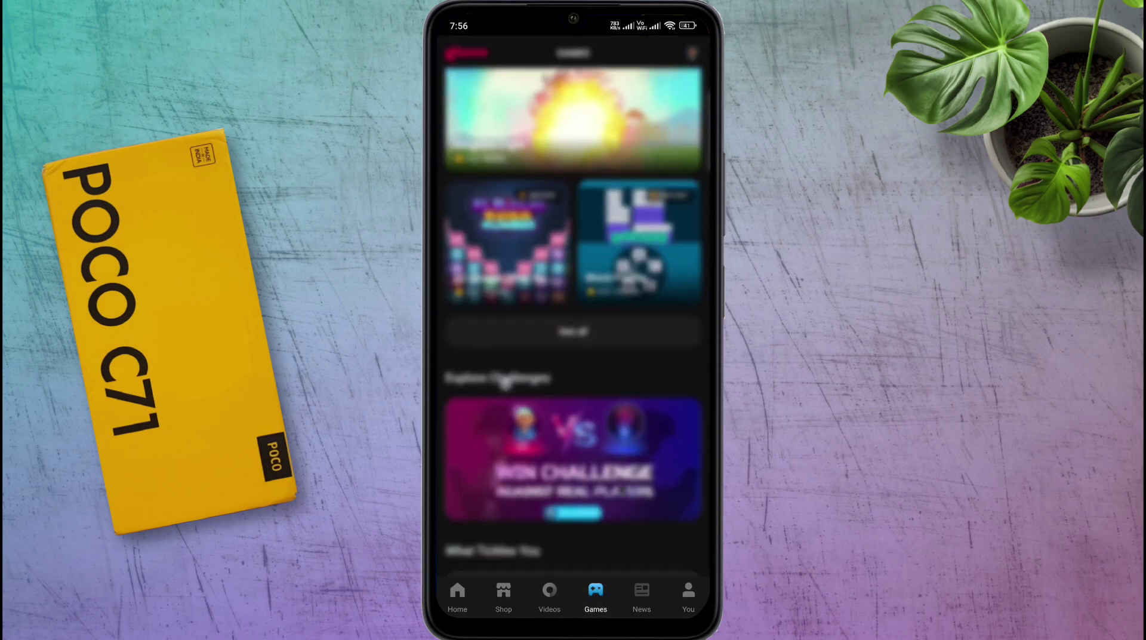
# Look through the games and challenges offered in the Glance Games section
pyautogui.scroll(-2, 507, 382)
pyautogui.scroll(6, 511, 379)
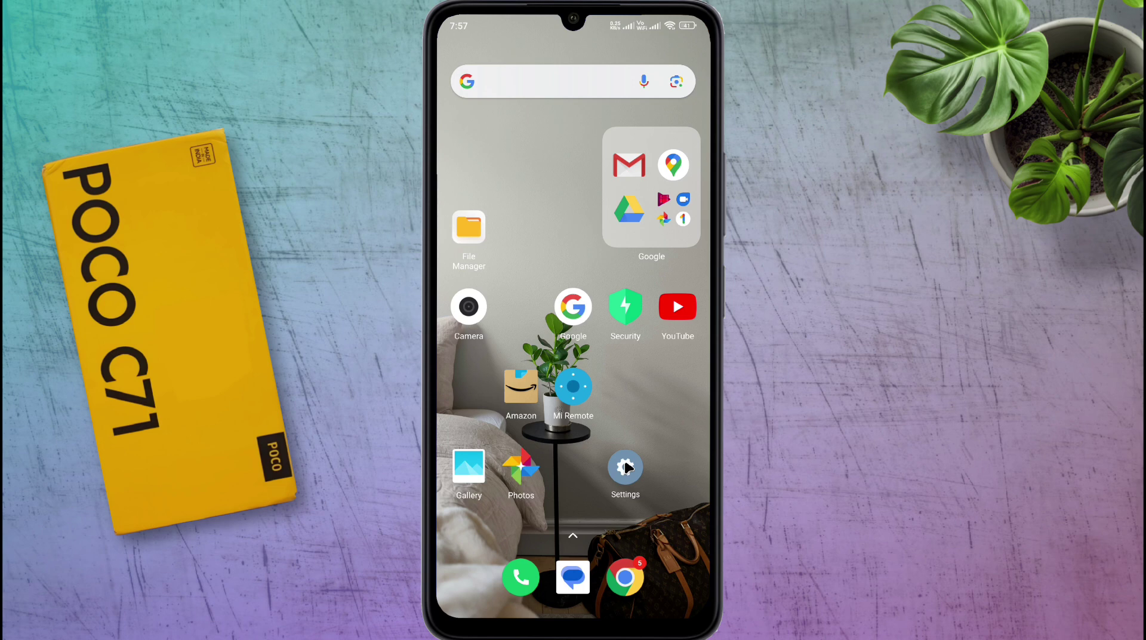
# Turn off Glance for Mi in the phone's lock screen settings, giving "Uses too much battery" as the reason
pyautogui.click(626, 467)
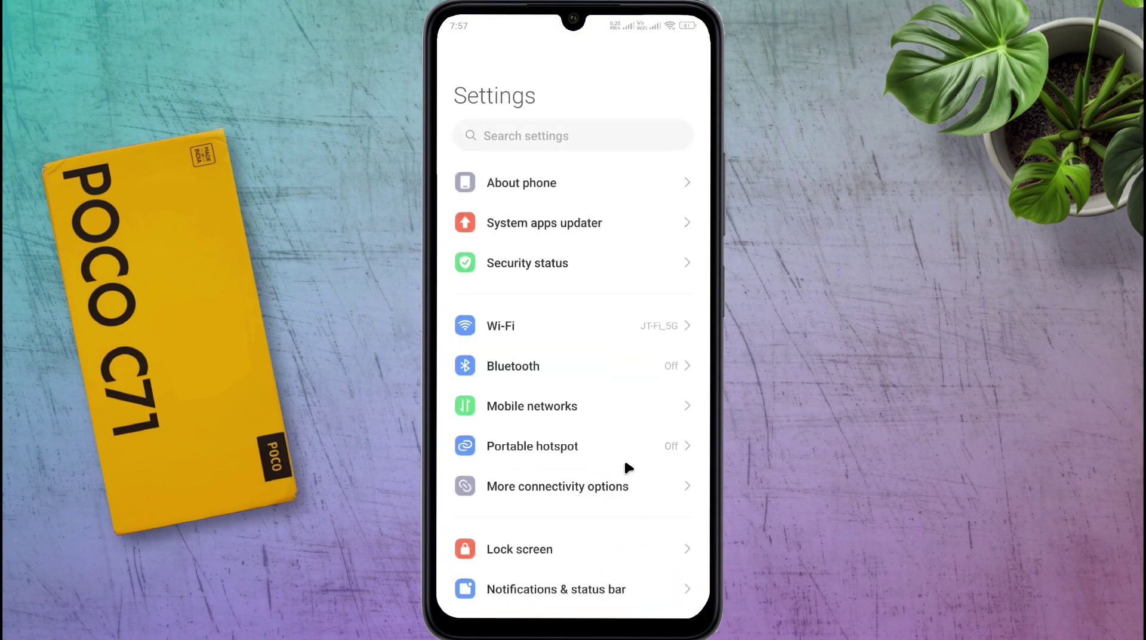
pyautogui.click(586, 555)
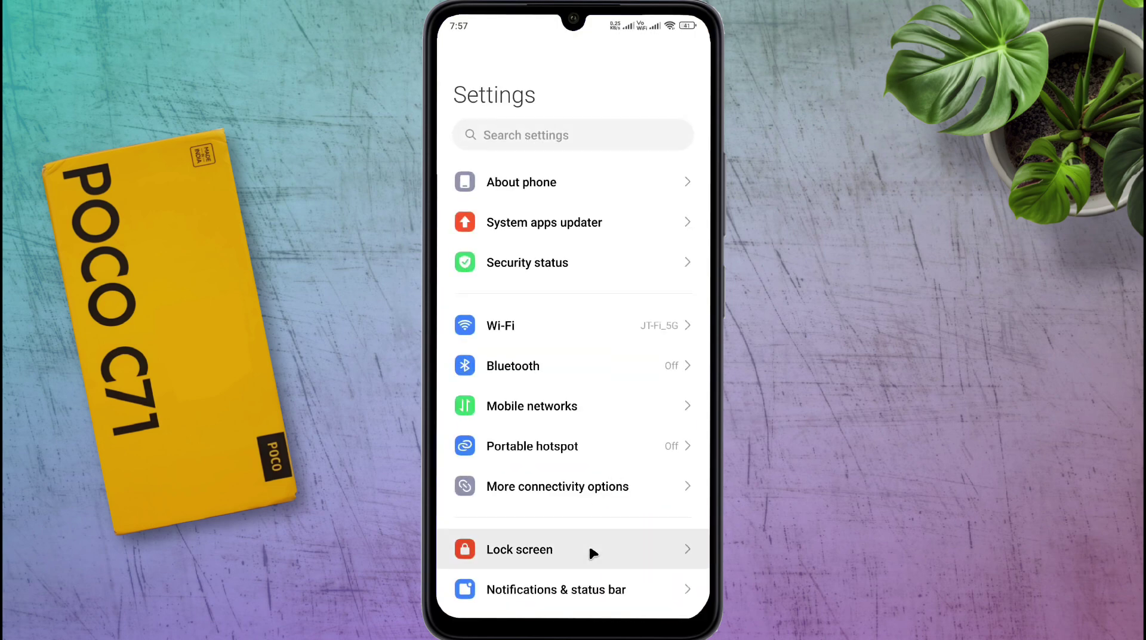
pyautogui.click(556, 405)
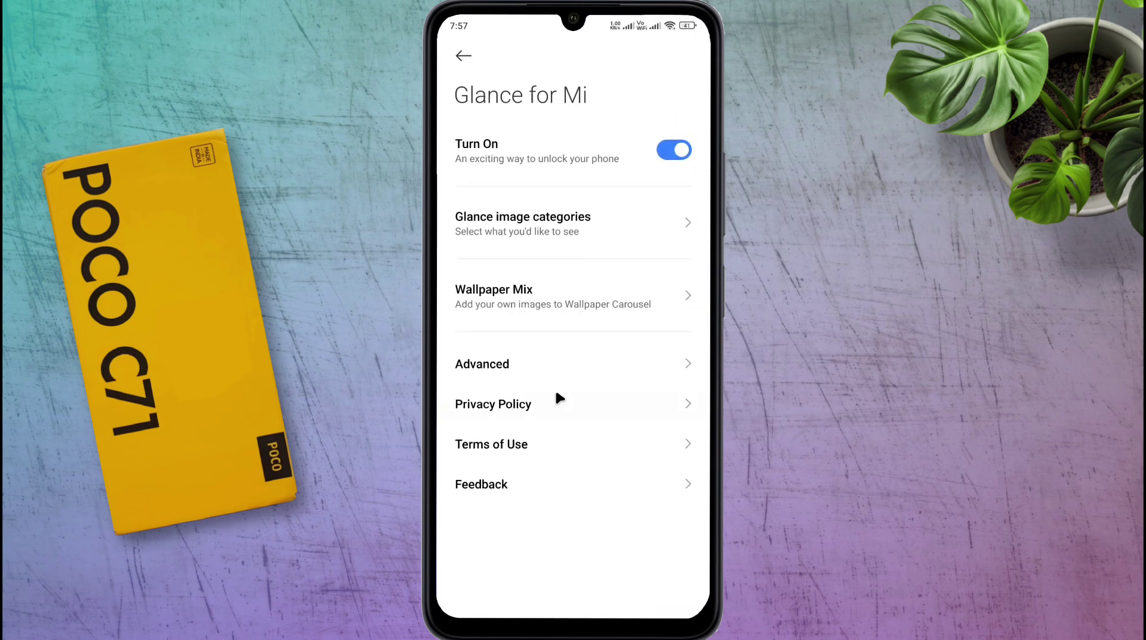
pyautogui.click(674, 150)
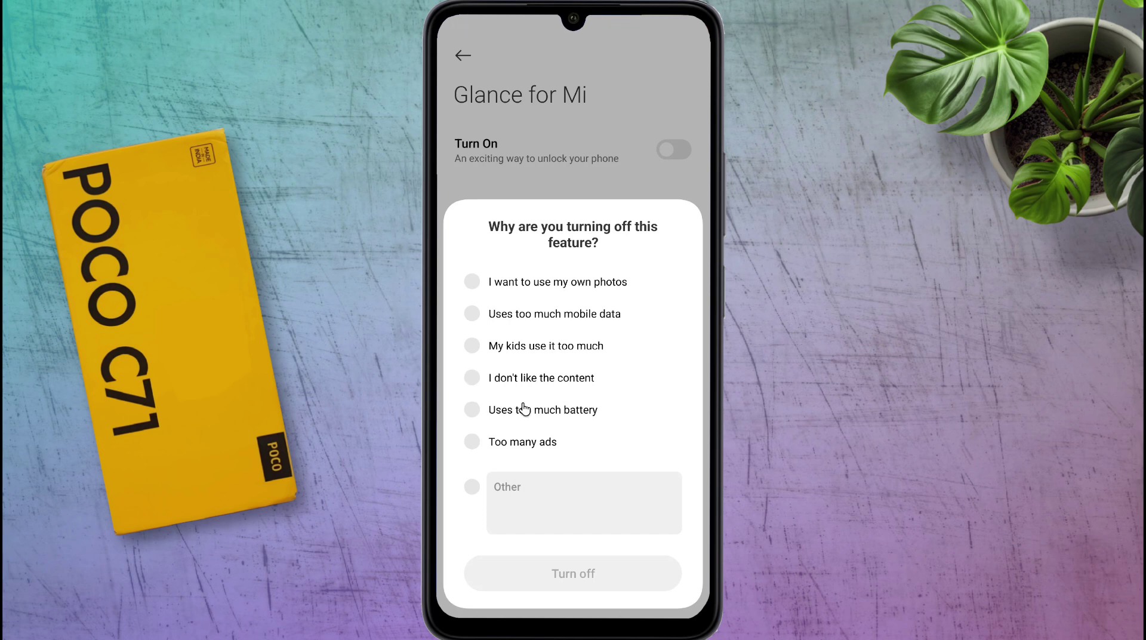
pyautogui.click(524, 409)
pyautogui.click(614, 573)
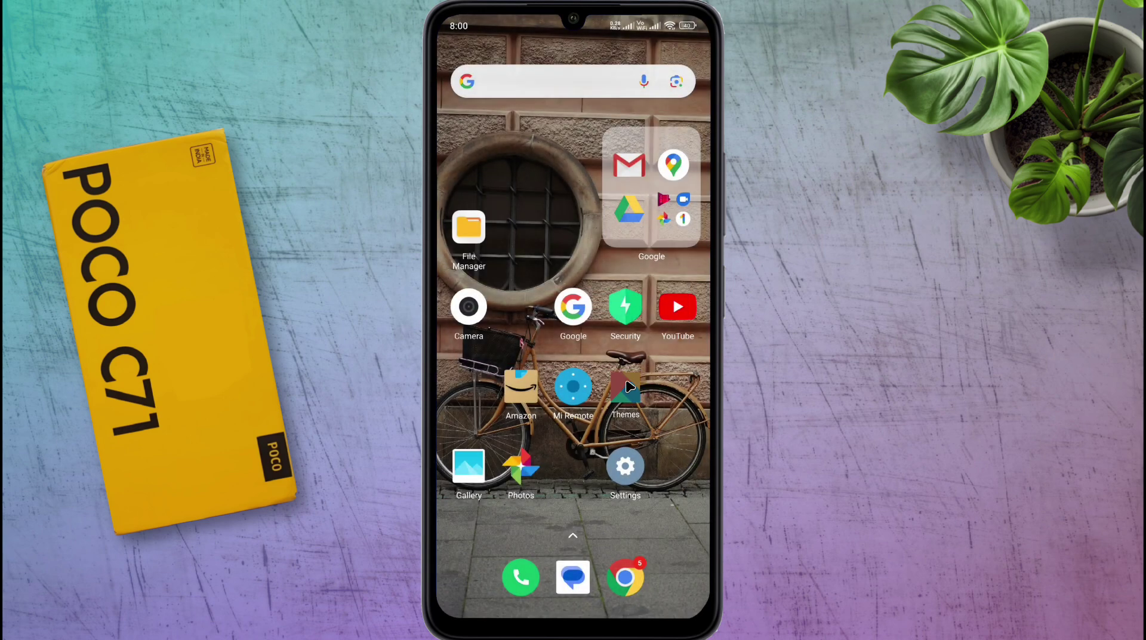
# Switch to the Themes app, browse its wallpapers and open the Beach collection with the thatched pier hut
pyautogui.click(627, 388)
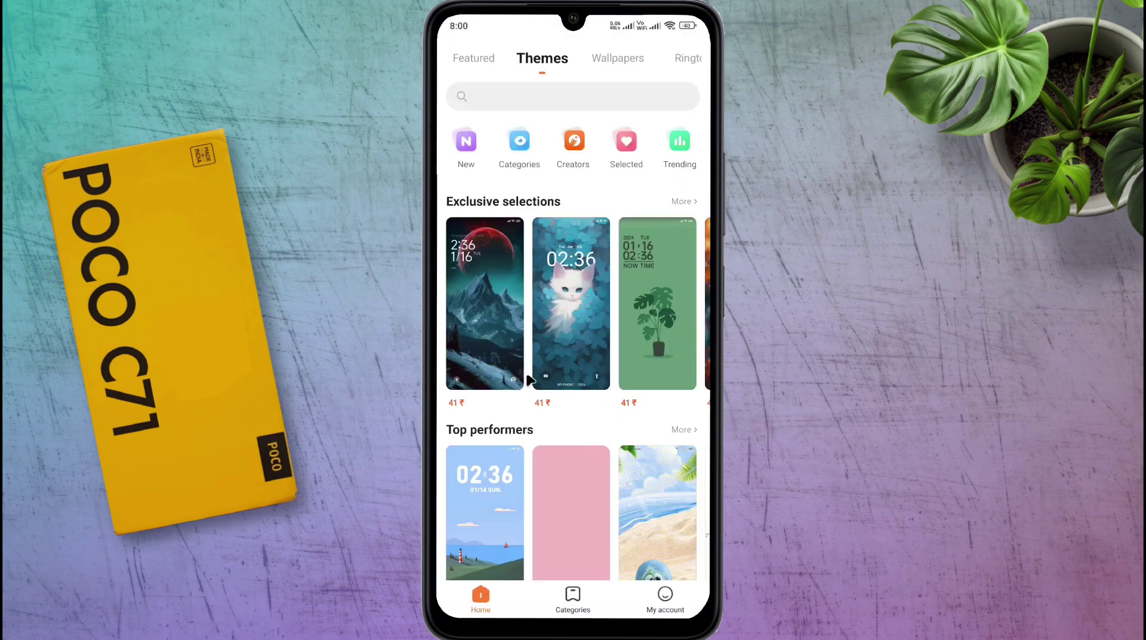
pyautogui.click(620, 57)
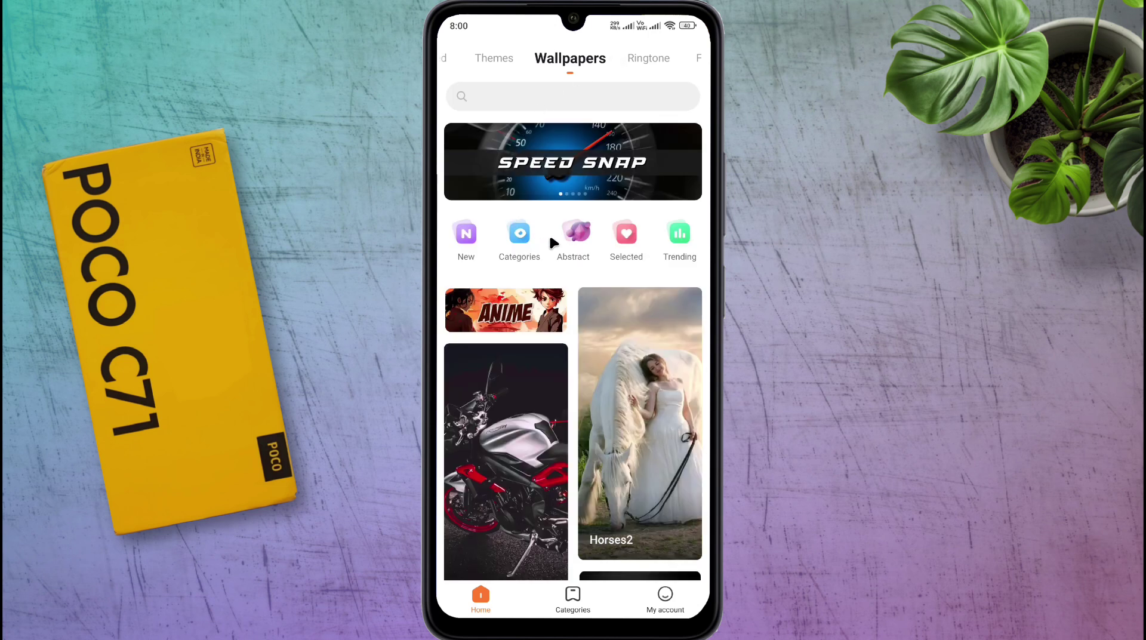
pyautogui.moveTo(531, 501); pyautogui.dragTo(517, 303)
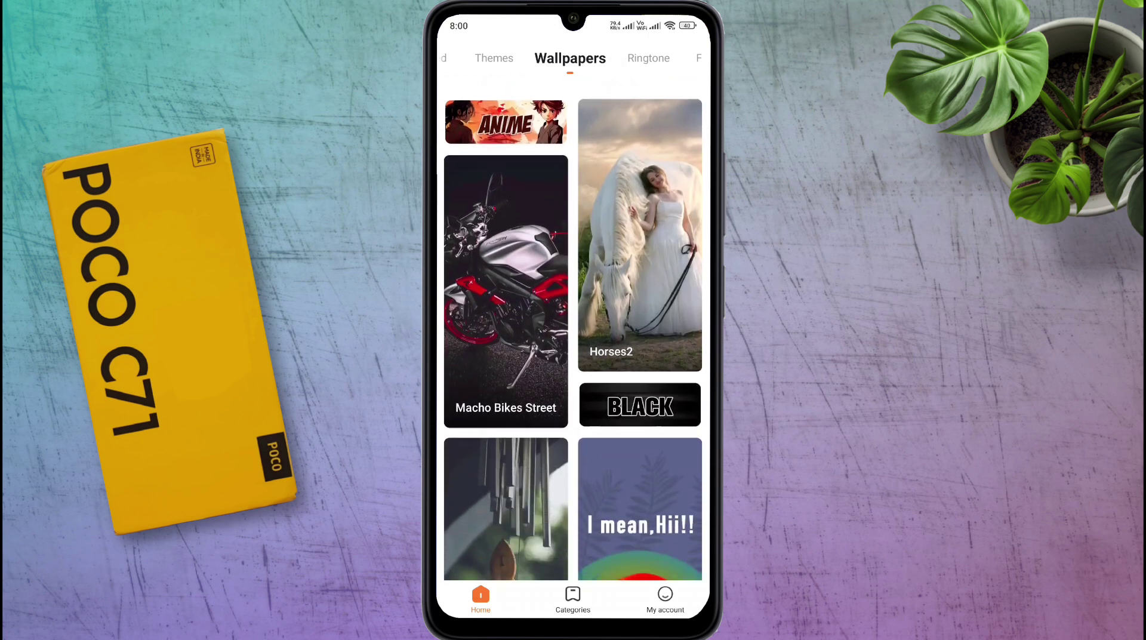
pyautogui.moveTo(515, 484); pyautogui.dragTo(505, 275)
pyautogui.moveTo(531, 475); pyautogui.dragTo(527, 422)
pyautogui.scroll(-3, 573, 328)
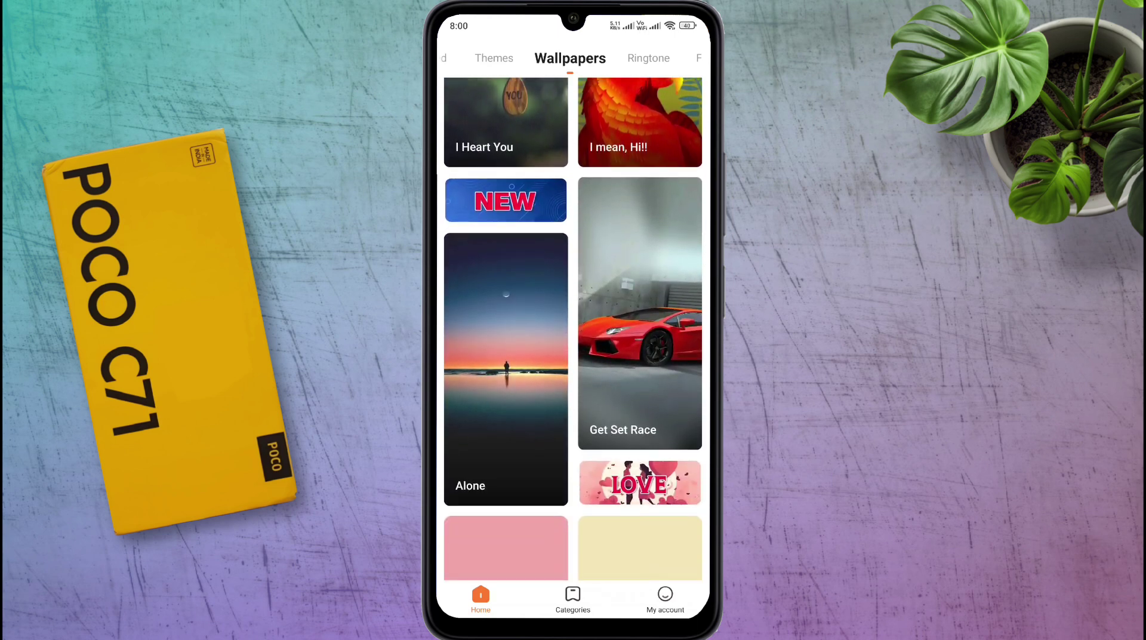
pyautogui.scroll(-3, 573, 329)
pyautogui.scroll(-3, 573, 329)
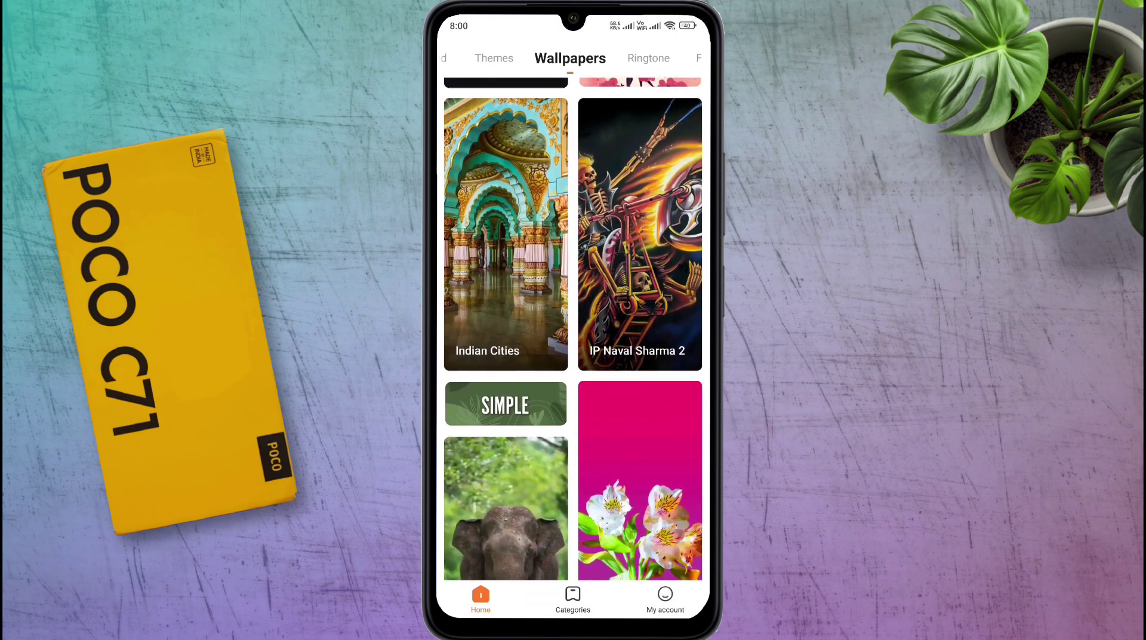
pyautogui.scroll(-3, 573, 329)
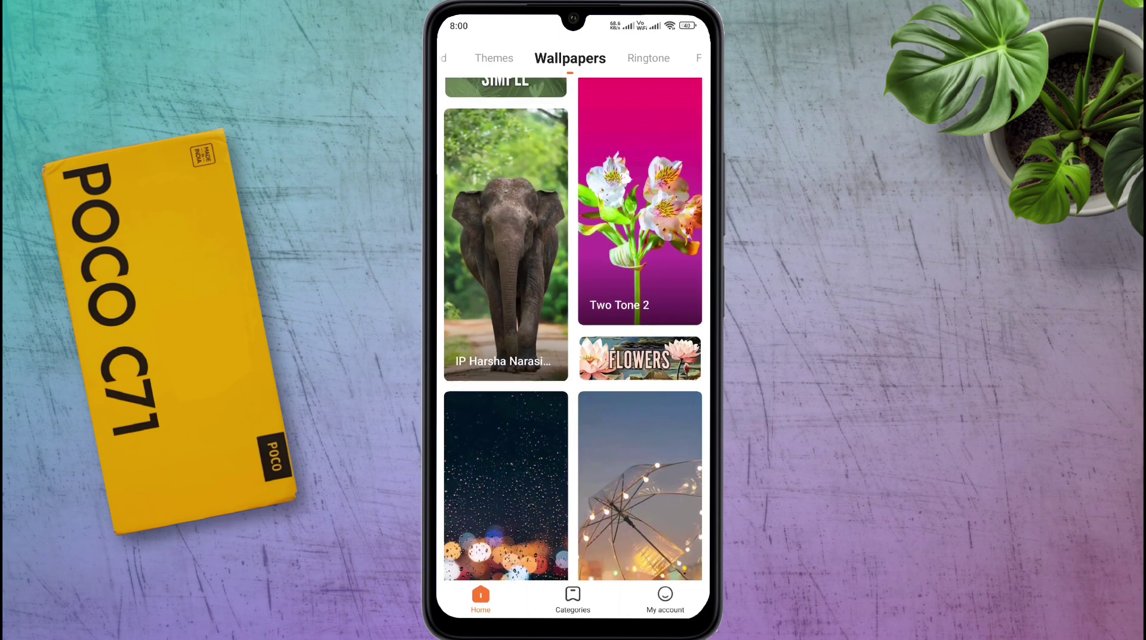
pyautogui.scroll(-5, 573, 328)
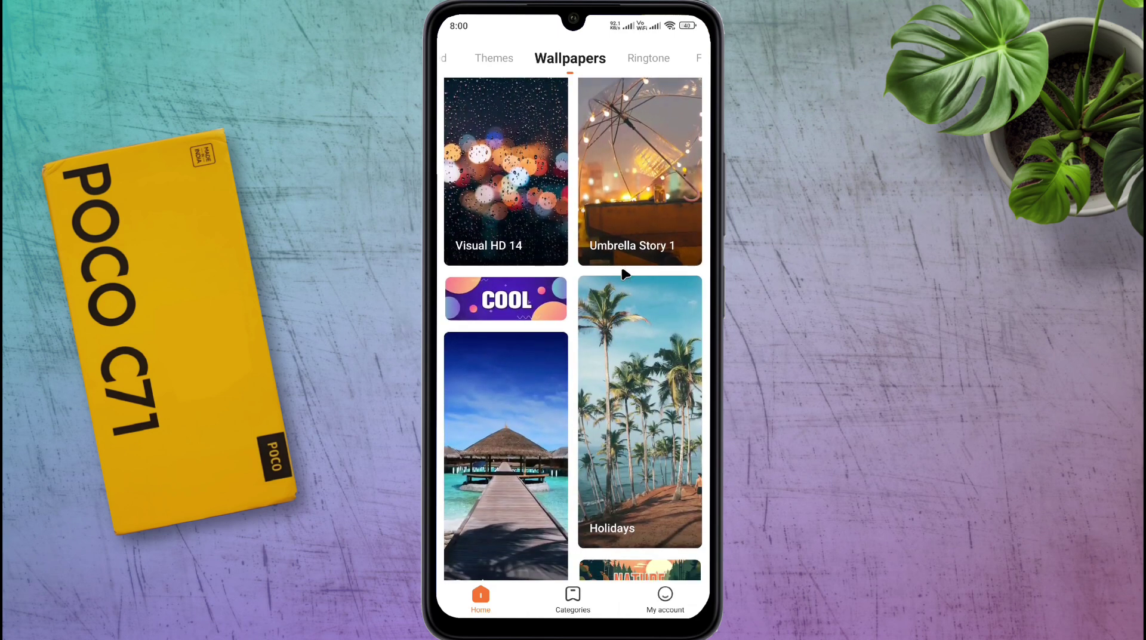
pyautogui.click(492, 409)
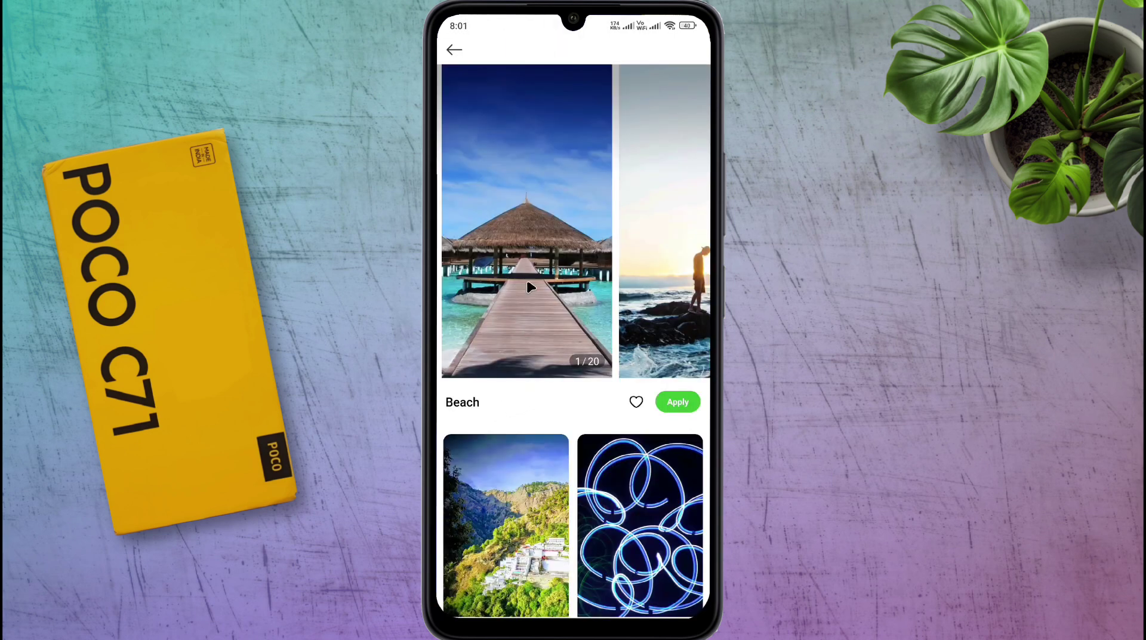
# Apply the second Beach image, the person on sea rocks, to both home and lock screens, declining Wallpaper Carousel
pyautogui.moveTo(530, 288); pyautogui.dragTo(454, 290)
pyautogui.click(678, 403)
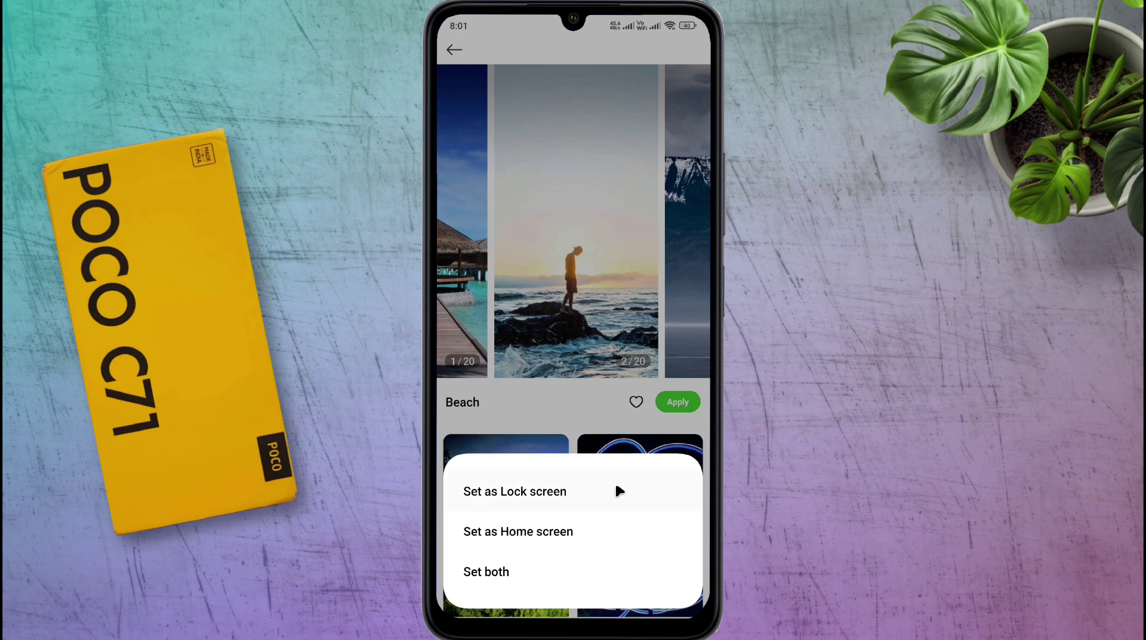
pyautogui.click(600, 494)
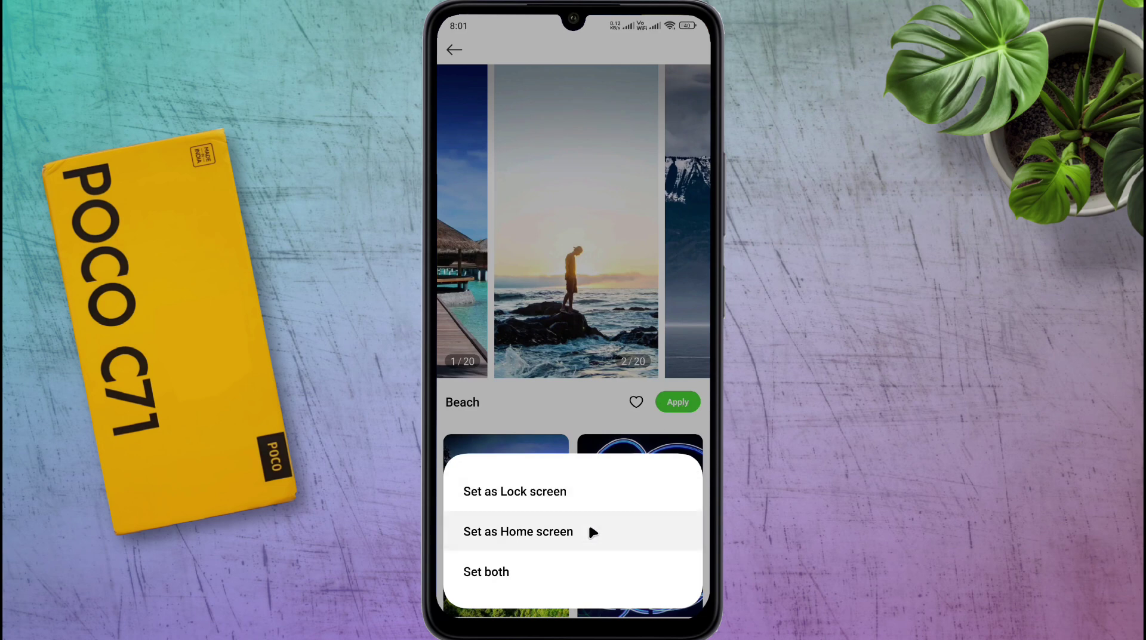
pyautogui.click(596, 568)
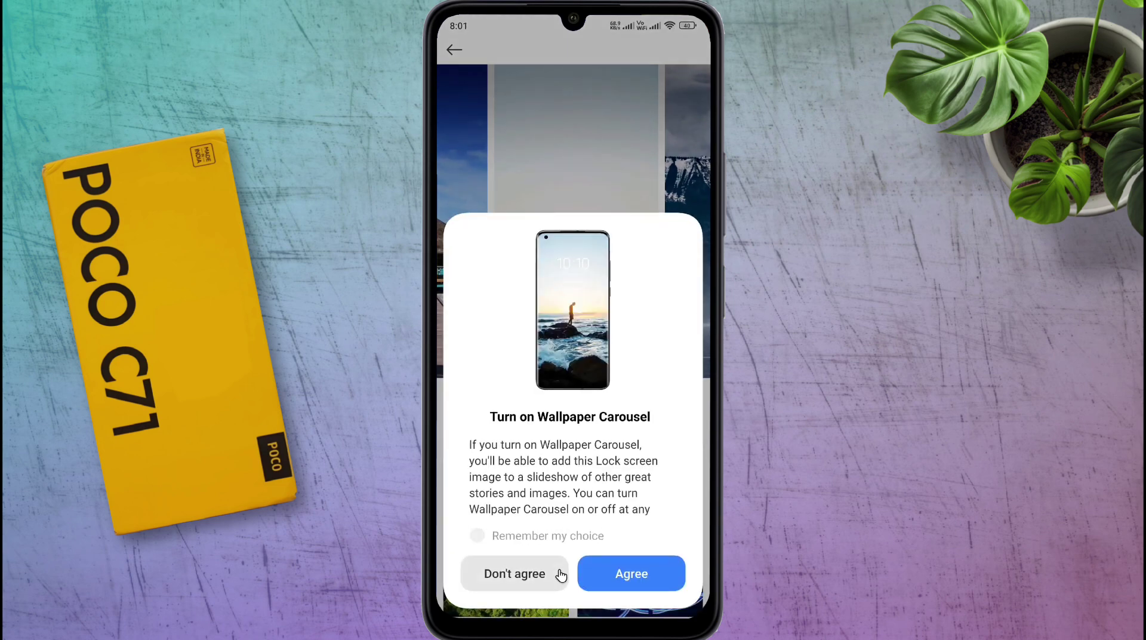
pyautogui.click(512, 574)
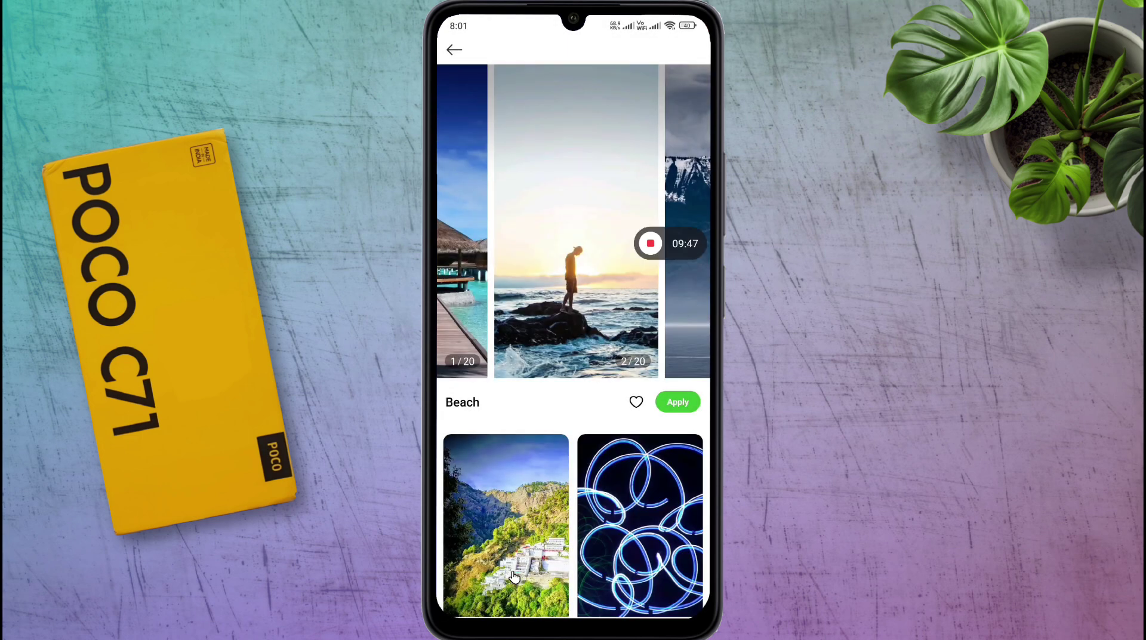